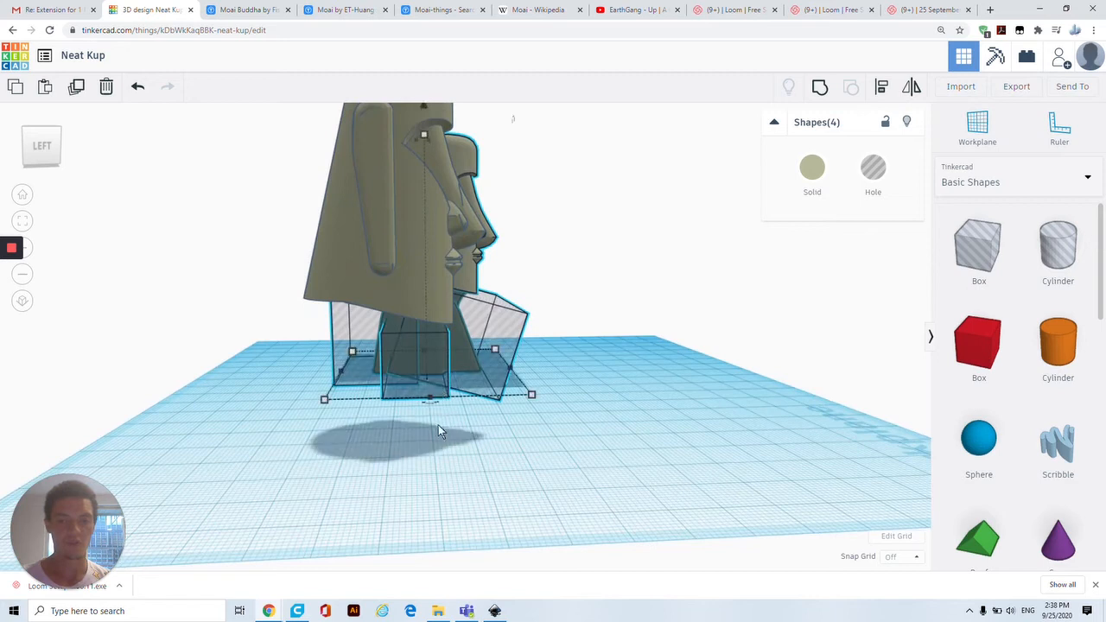
Resize the small hole box at the statue's base to span the base, flatten it and lower it about 3.27 mm.
click(410, 364)
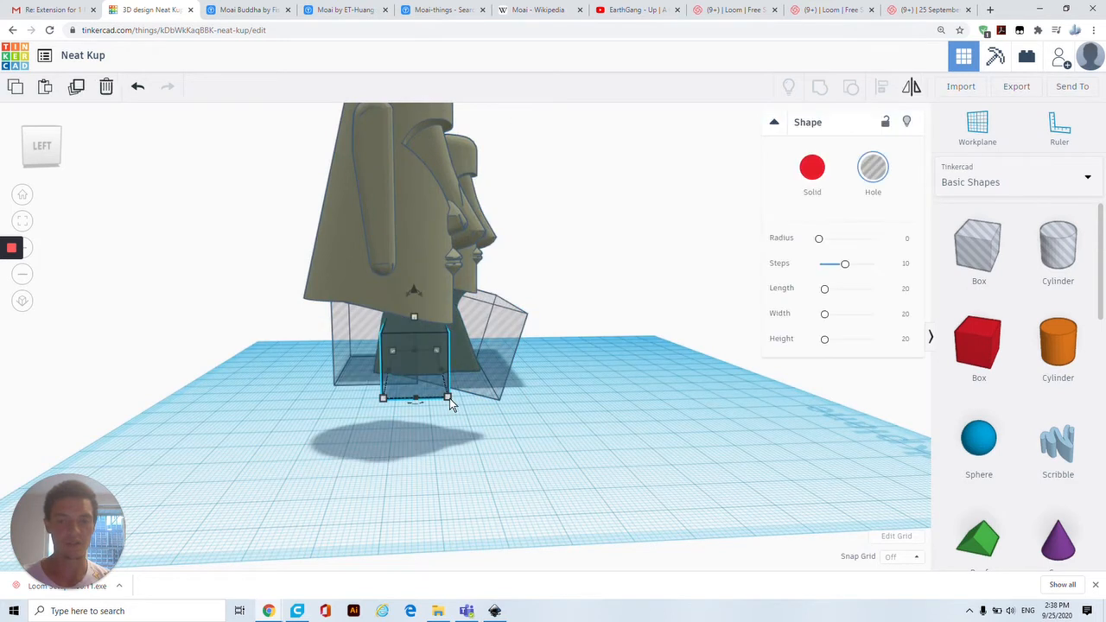
drag(464, 400, 436, 406)
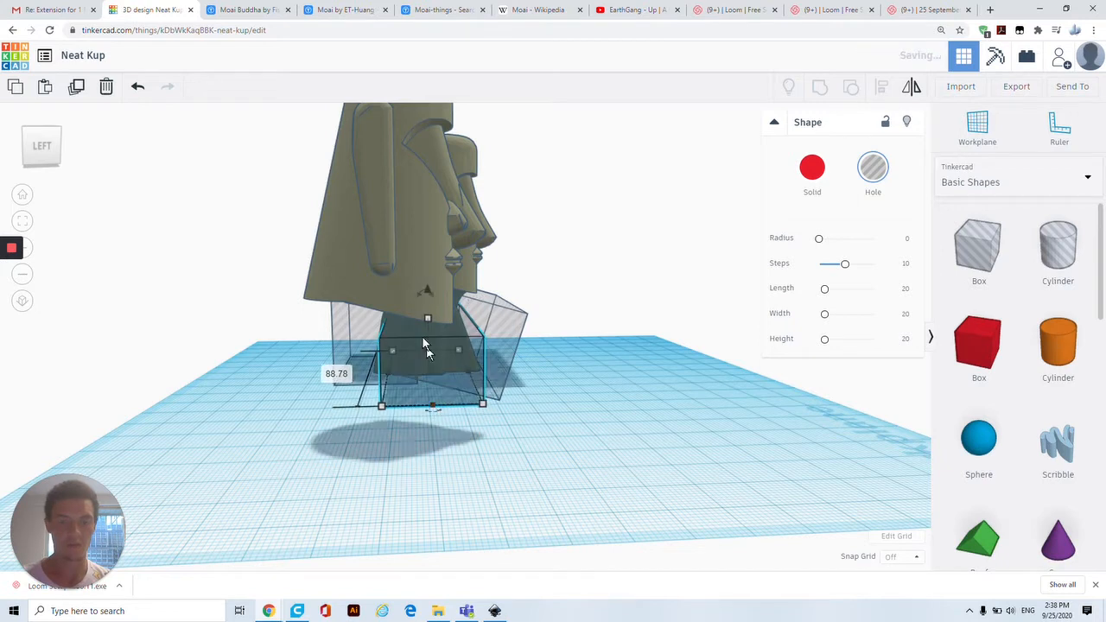
drag(423, 320, 427, 347)
right_drag(430, 409, 429, 435)
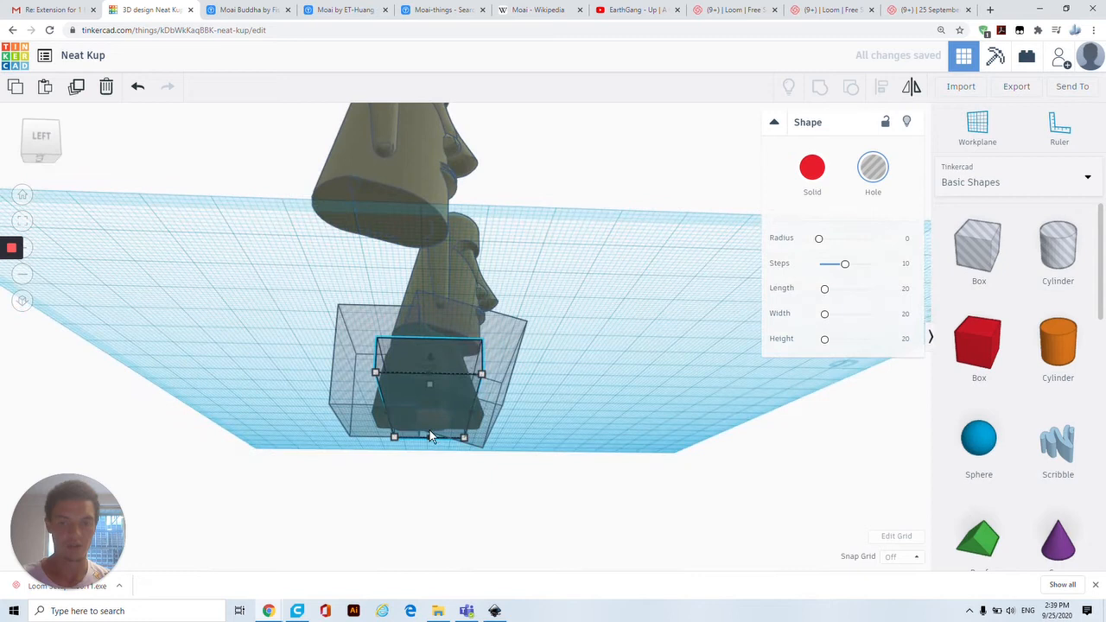
drag(429, 405, 422, 436)
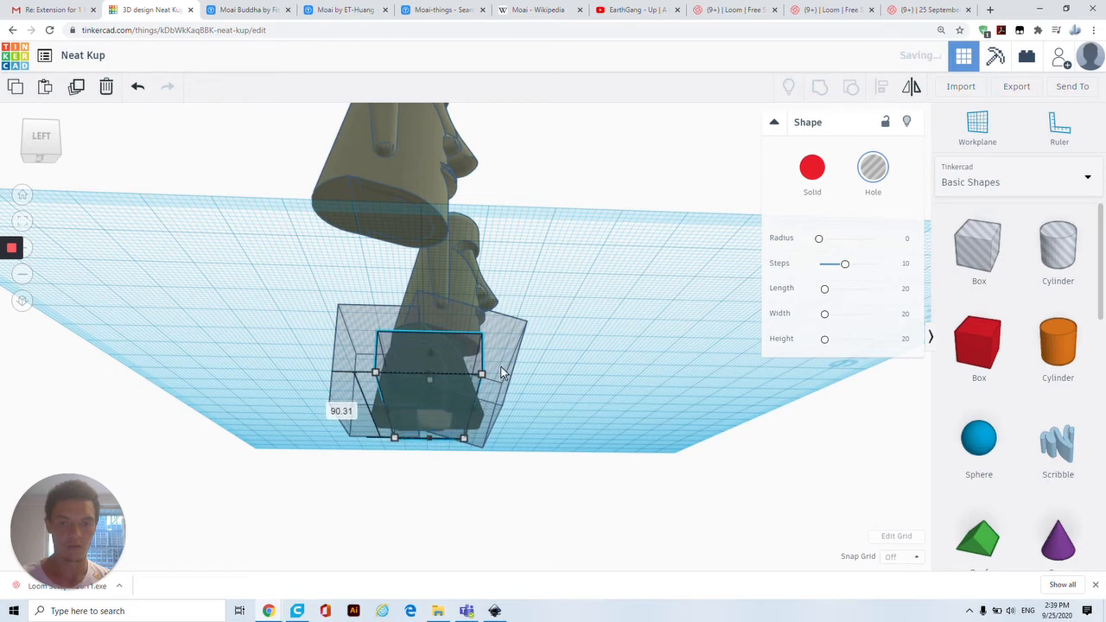
right_drag(422, 436, 495, 414)
drag(430, 318, 432, 328)
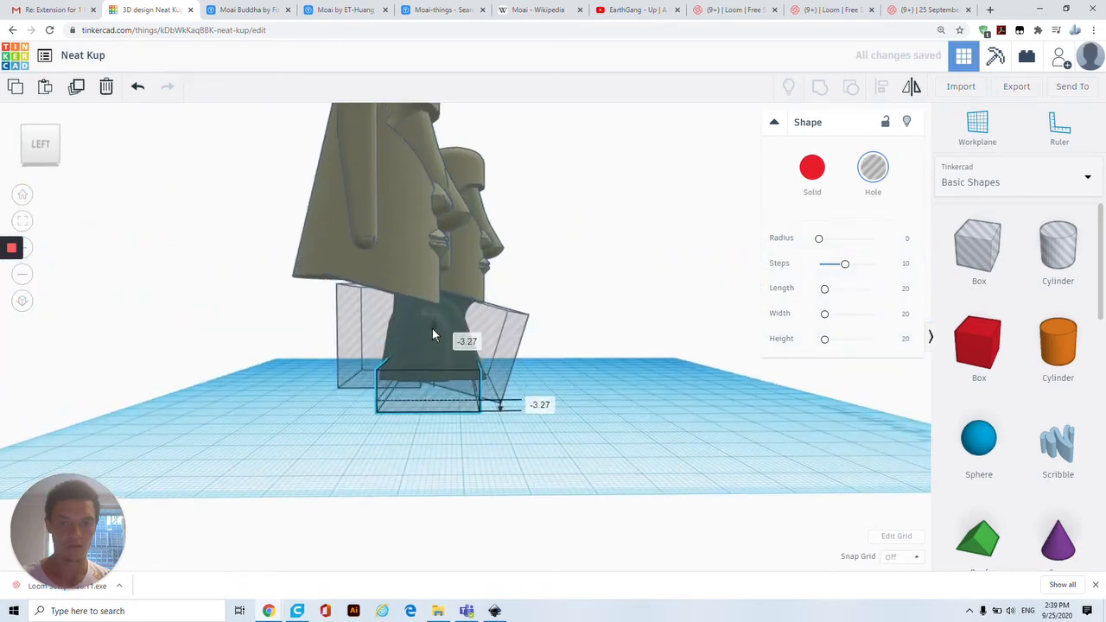
right_drag(590, 374, 422, 458)
click(590, 464)
Move the already cut head away from the full statue to clear space around it.
right_drag(294, 398, 372, 329)
drag(320, 251, 29, 239)
right_drag(484, 380, 278, 325)
right_drag(885, 394, 723, 374)
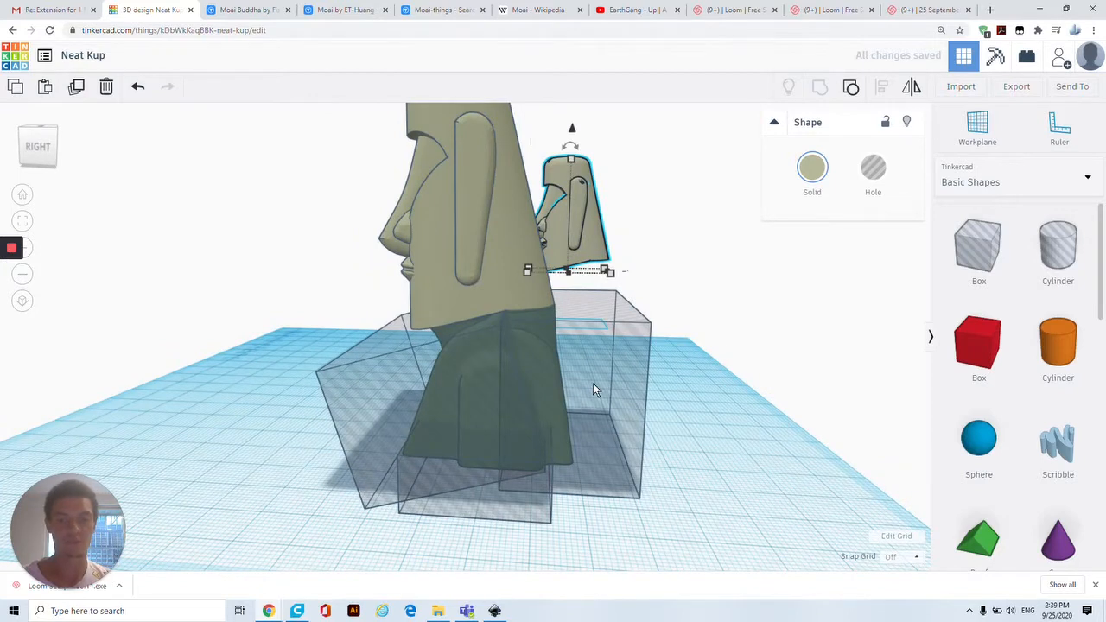
drag(594, 395, 597, 361)
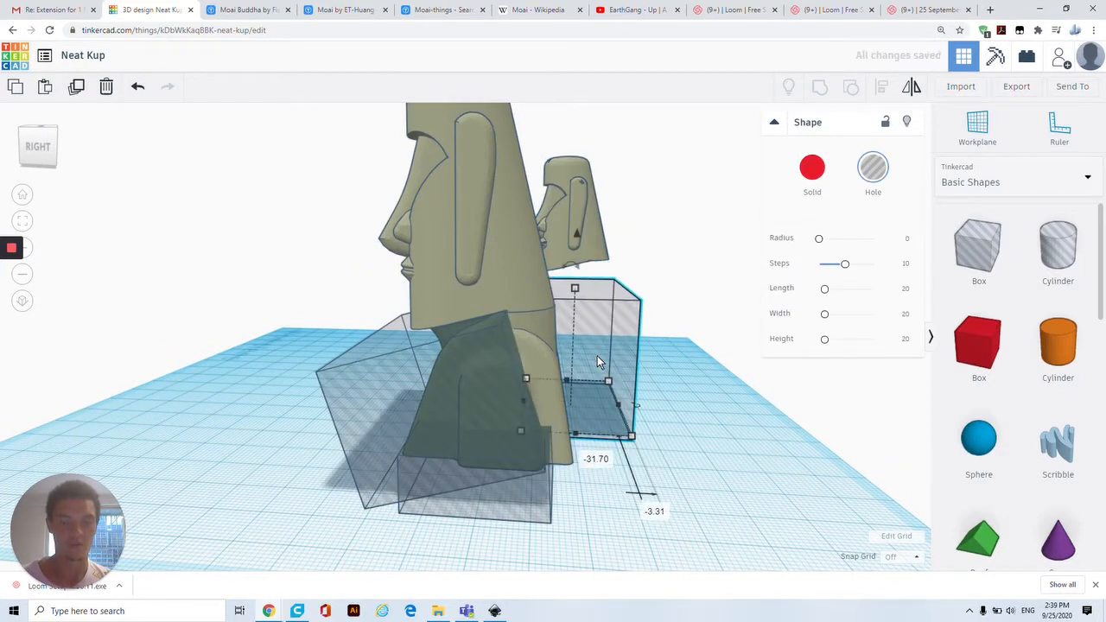
key(ctrl+z)
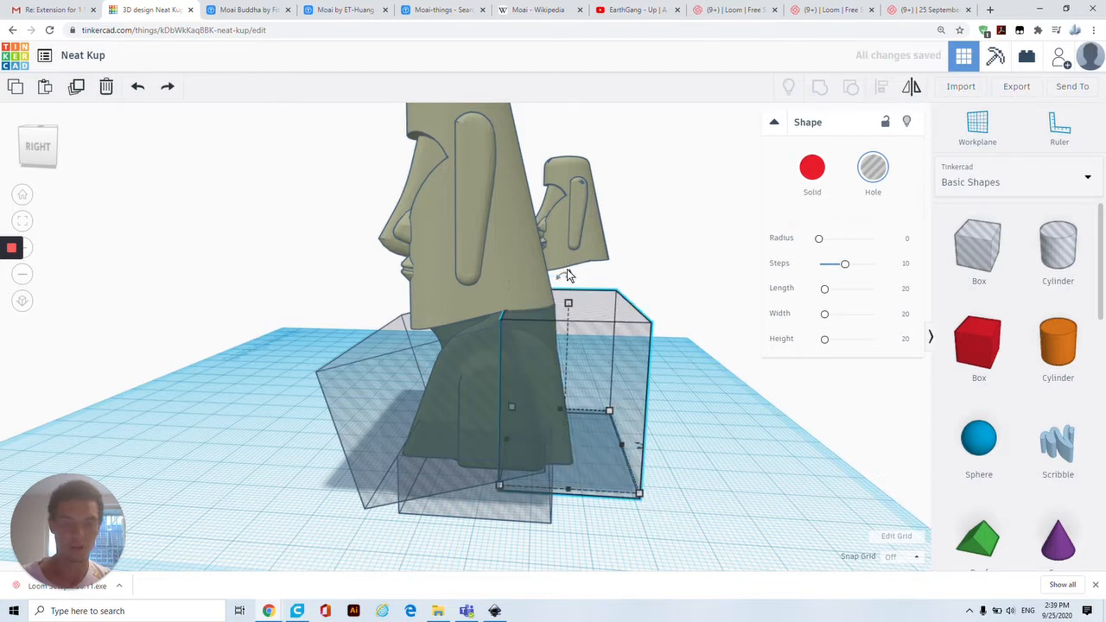
drag(568, 276, 577, 283)
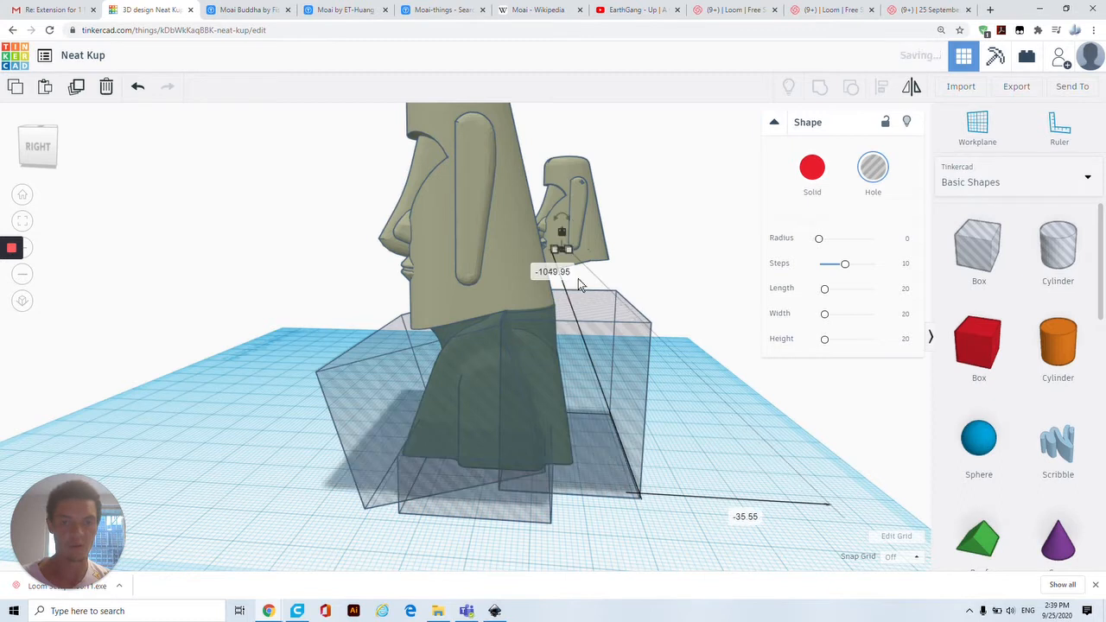
drag(559, 234, 561, 155)
click(666, 301)
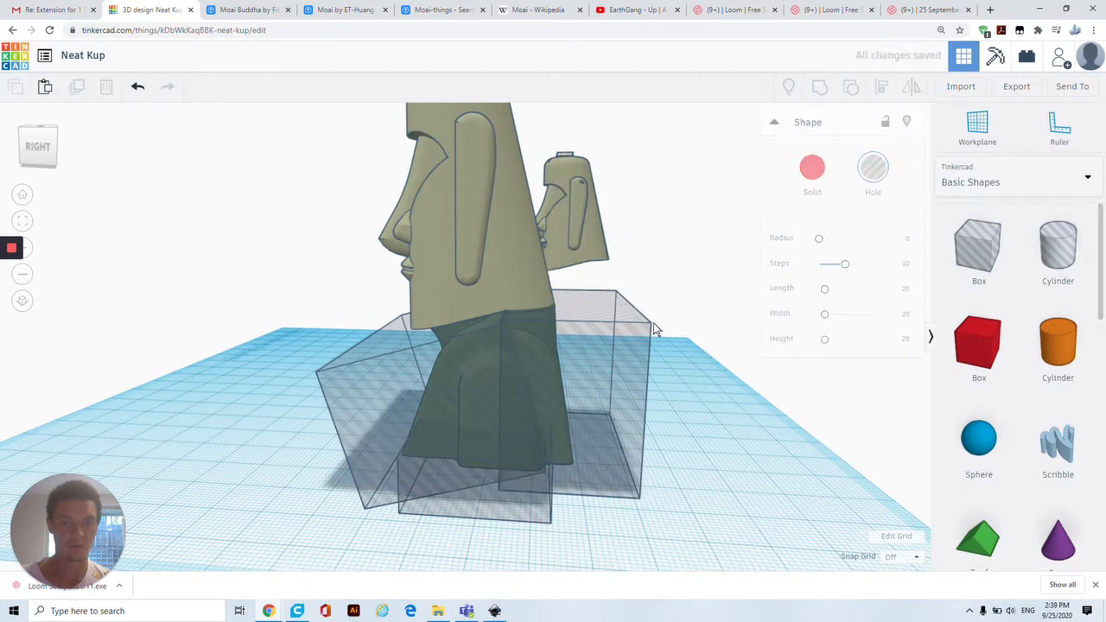
click(626, 347)
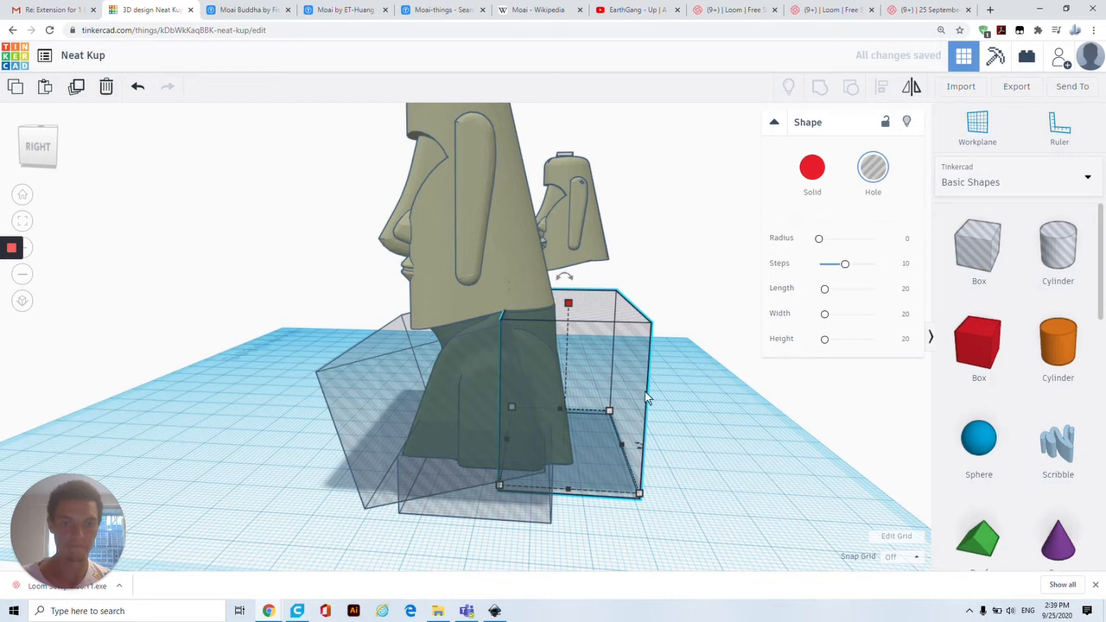
key(ctrl+z)
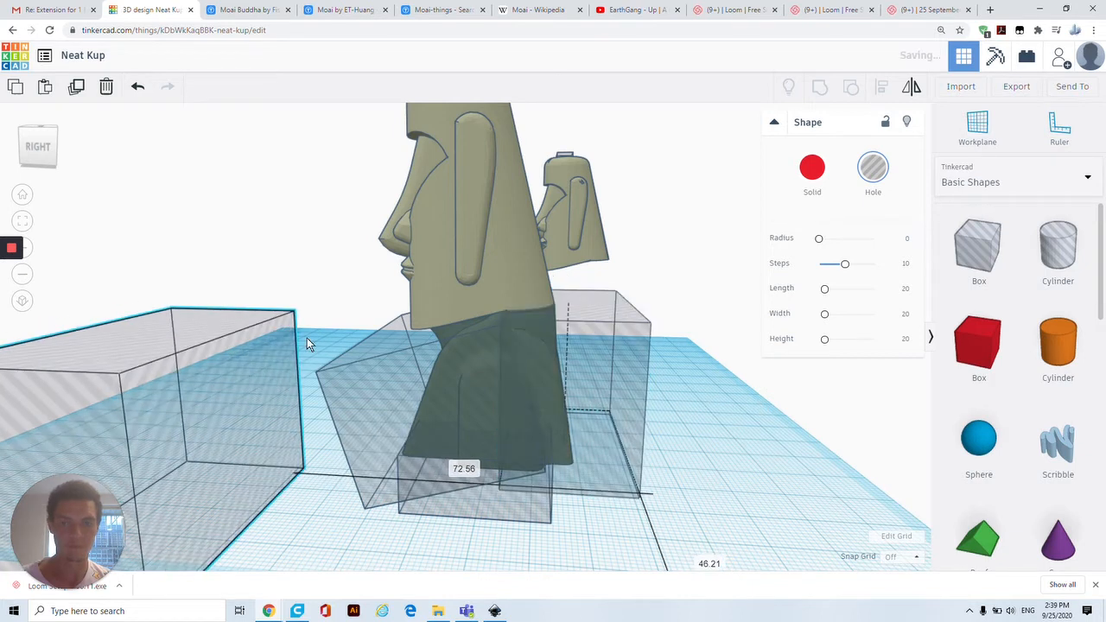
key(ctrl+z)
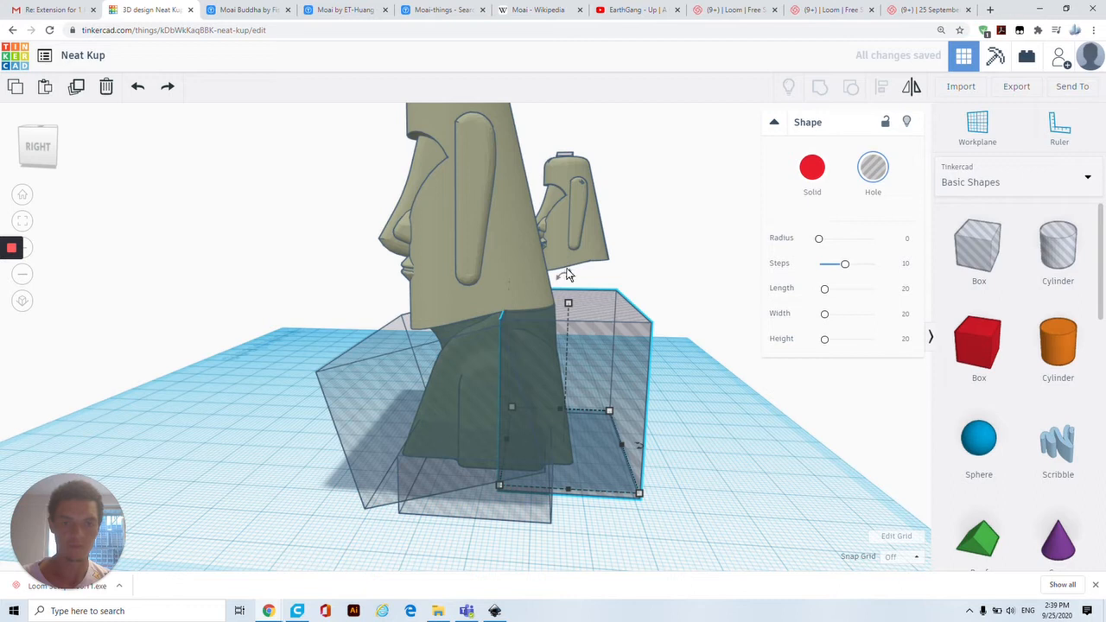
Duplicate the hole box behind the statue and raise the copy about 34.41 mm so it sits on the original.
drag(568, 277, 569, 118)
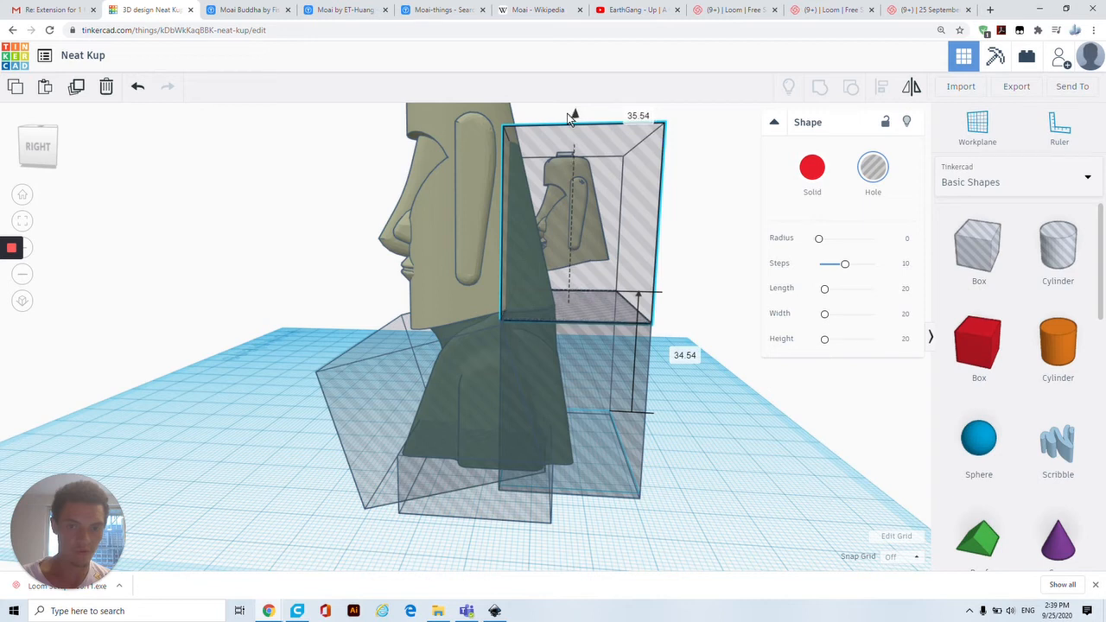
drag(570, 117, 570, 118)
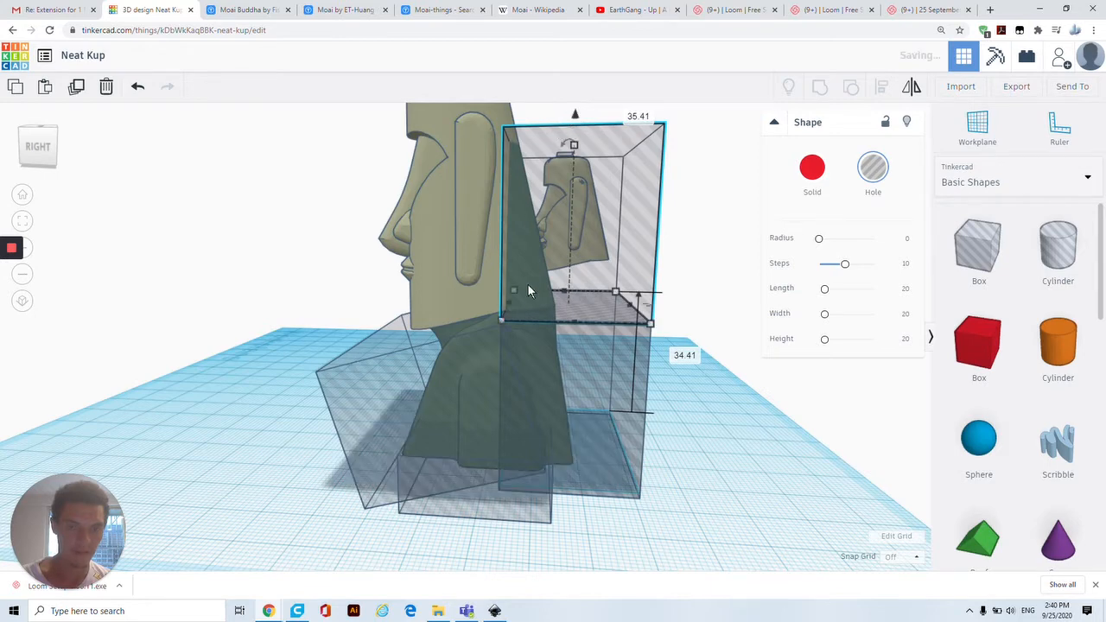
scroll(565, 318, up, 8)
scroll(619, 308, down, 9)
scroll(572, 328, up, 5)
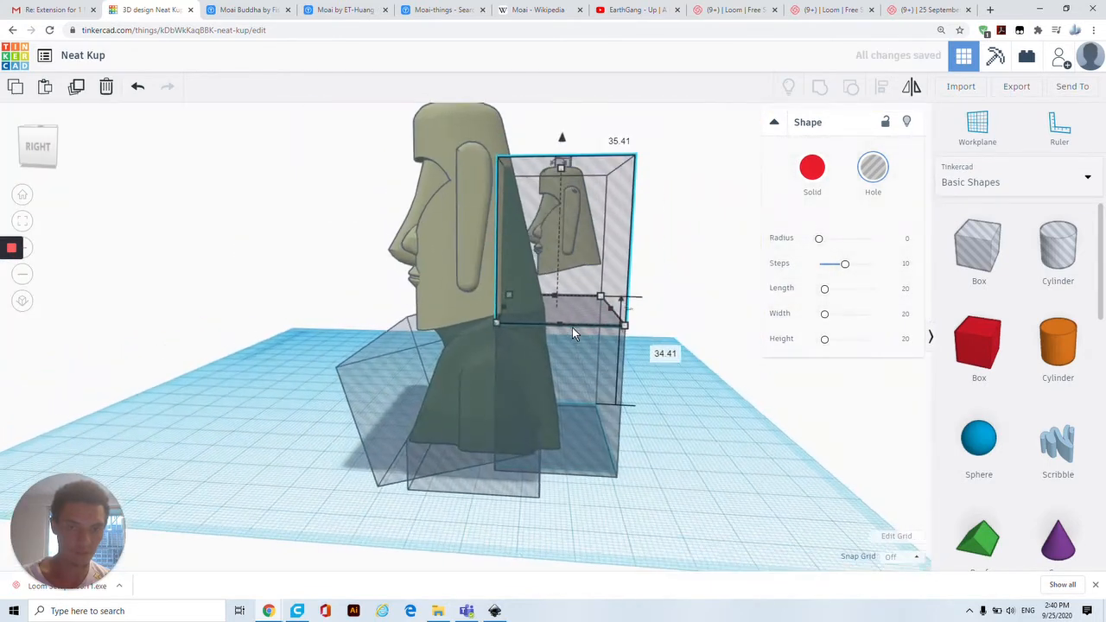
scroll(493, 371, up, 6)
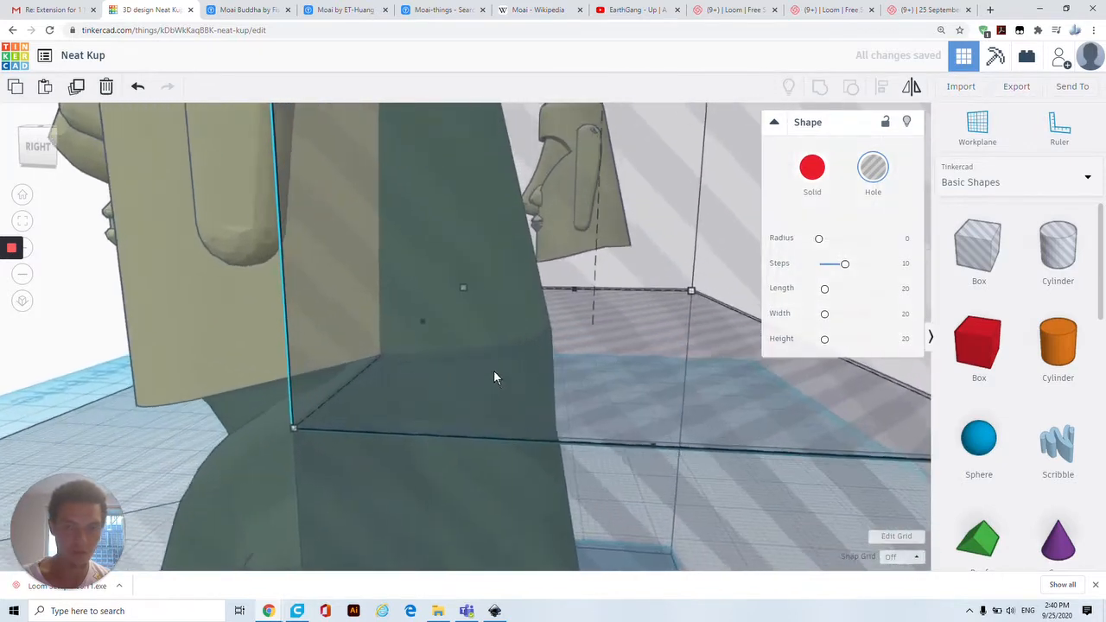
scroll(493, 376, down, 8)
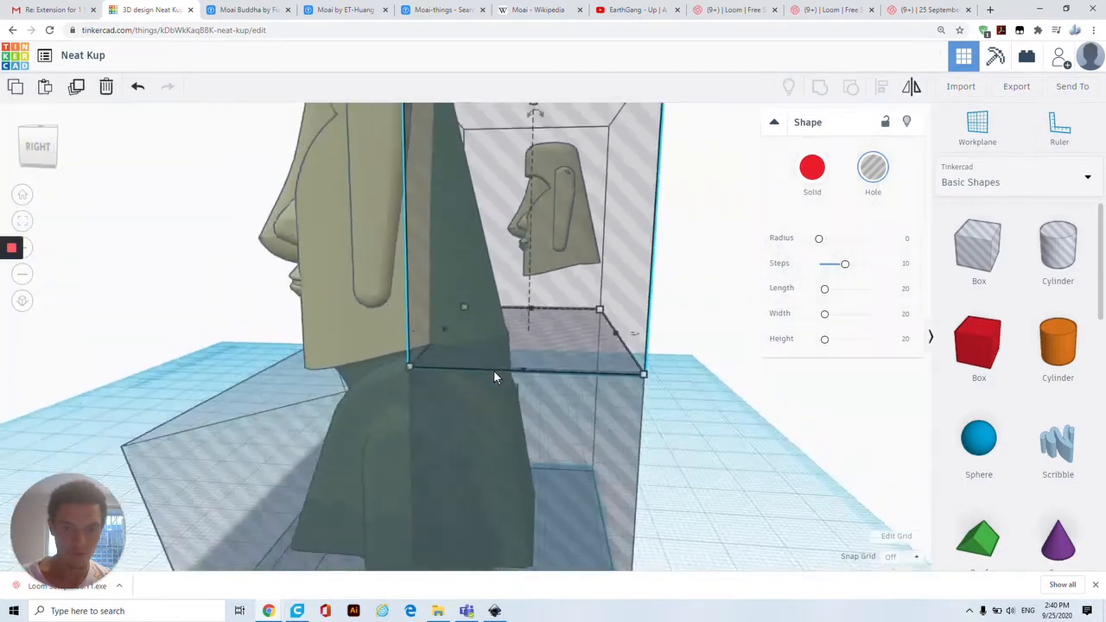
Raise the tilted front hole box about 26.98 mm so it covers the lower part of the statue's face.
right_drag(235, 393, 422, 397)
click(442, 404)
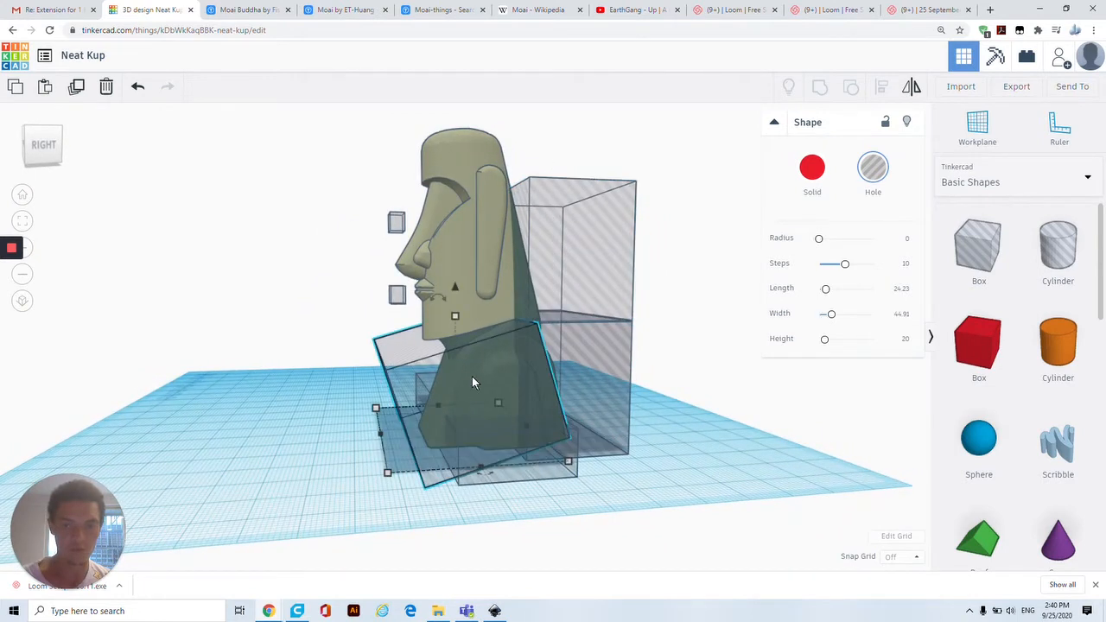
drag(454, 287, 435, 185)
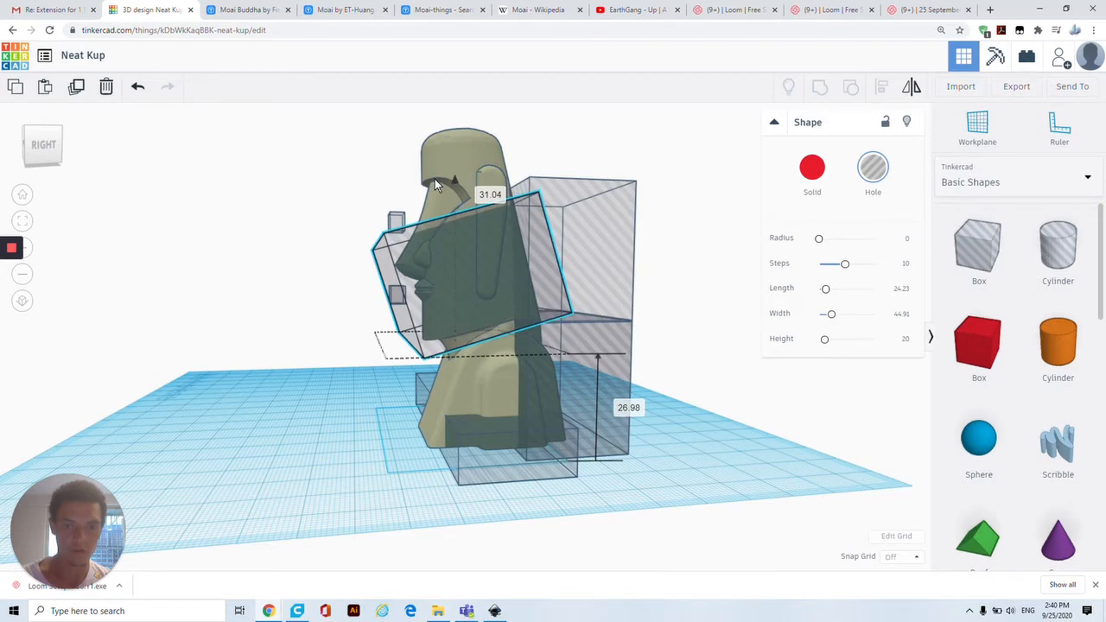
right_drag(386, 298, 402, 384)
right_drag(405, 341, 414, 194)
Duplicate the tilted hole box and place the copy directly above it to cover the top of the head.
drag(442, 177, 436, 116)
key(ctrl+z)
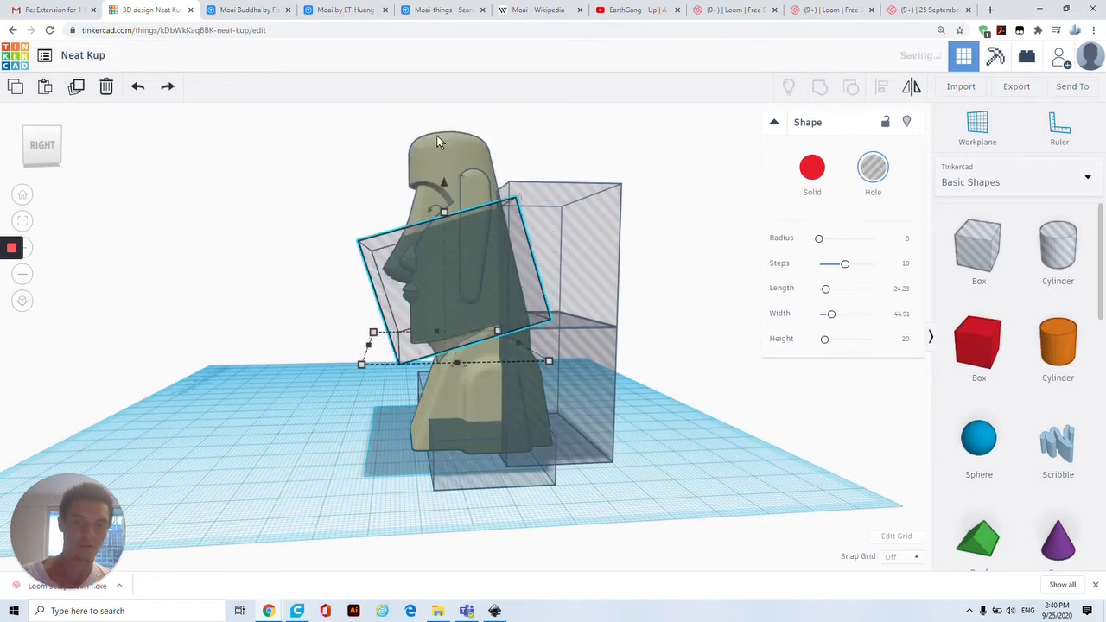
scroll(458, 272, down, 3)
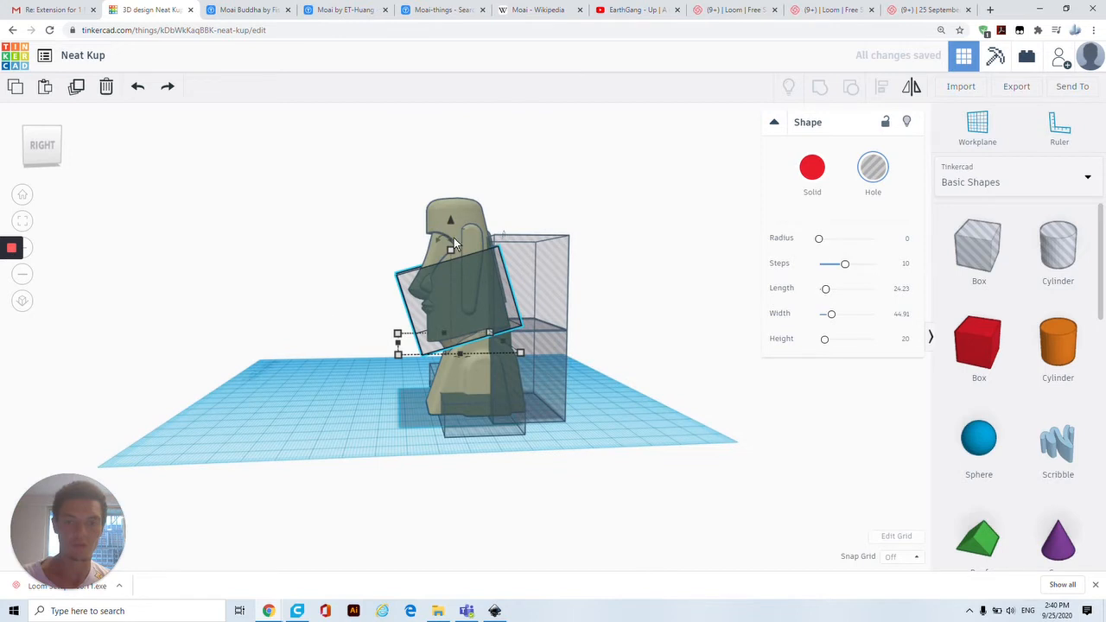
drag(450, 222, 444, 148)
click(622, 409)
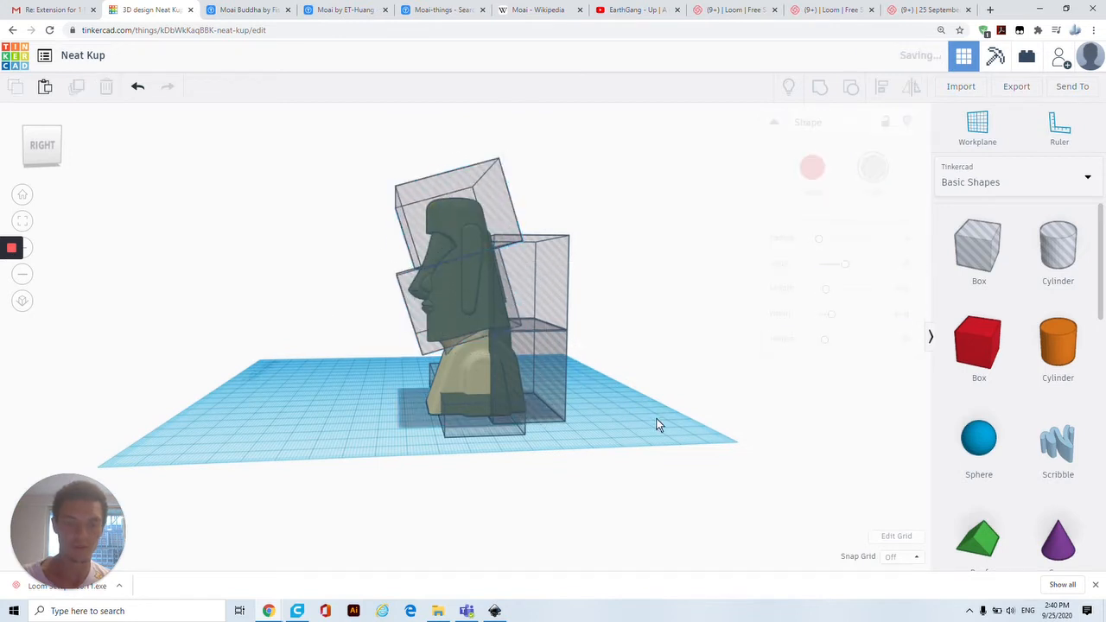
Delete the lower rear hole box and the flat hole box under the statue's base.
click(554, 412)
key(Delete)
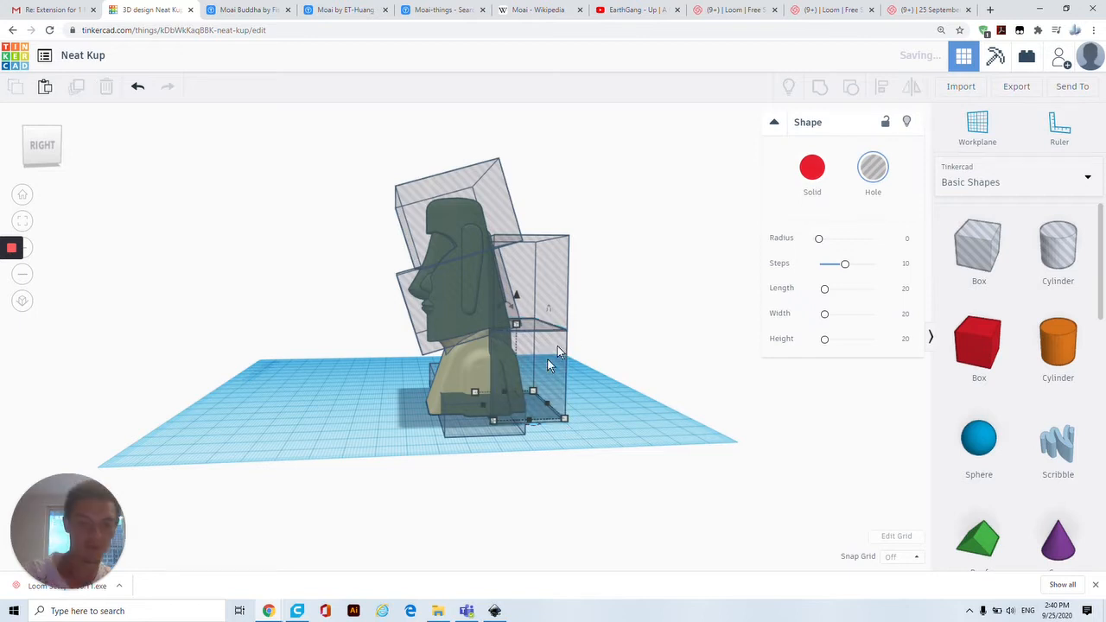
click(461, 429)
key(Delete)
click(522, 405)
key(Delete)
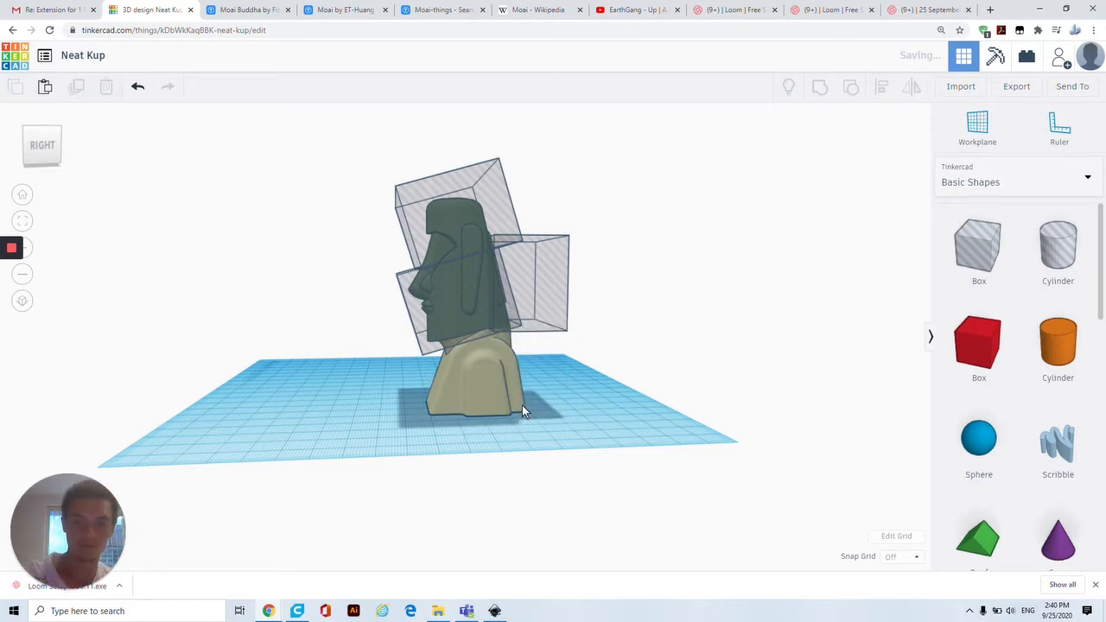
Group the statue with the three remaining hole boxes to cut the head off the base.
right_drag(554, 406, 382, 186)
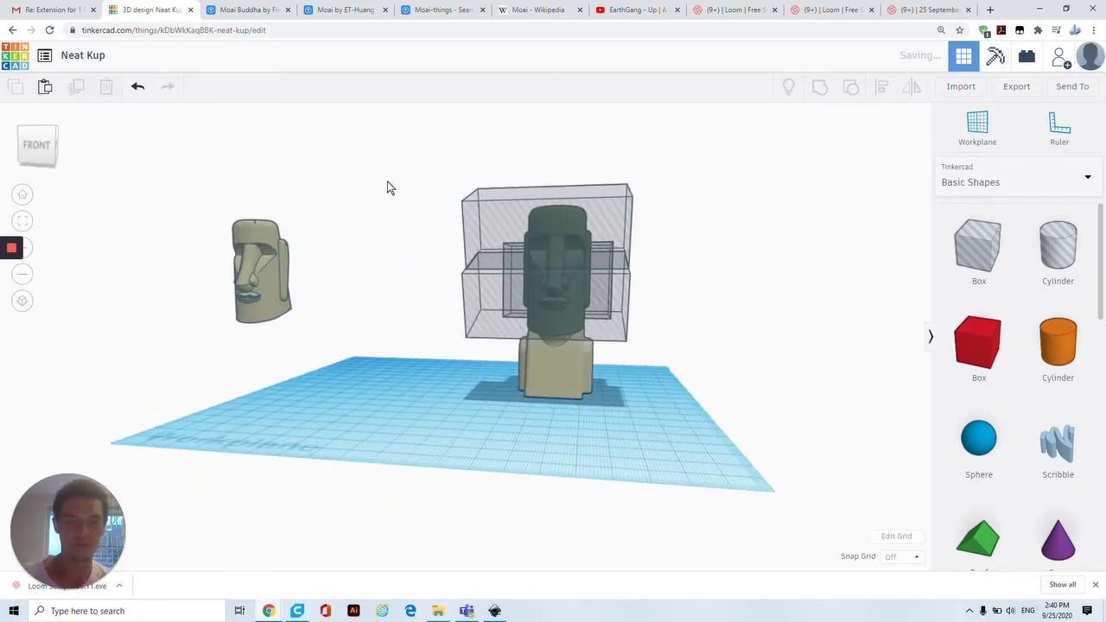
drag(403, 176, 656, 443)
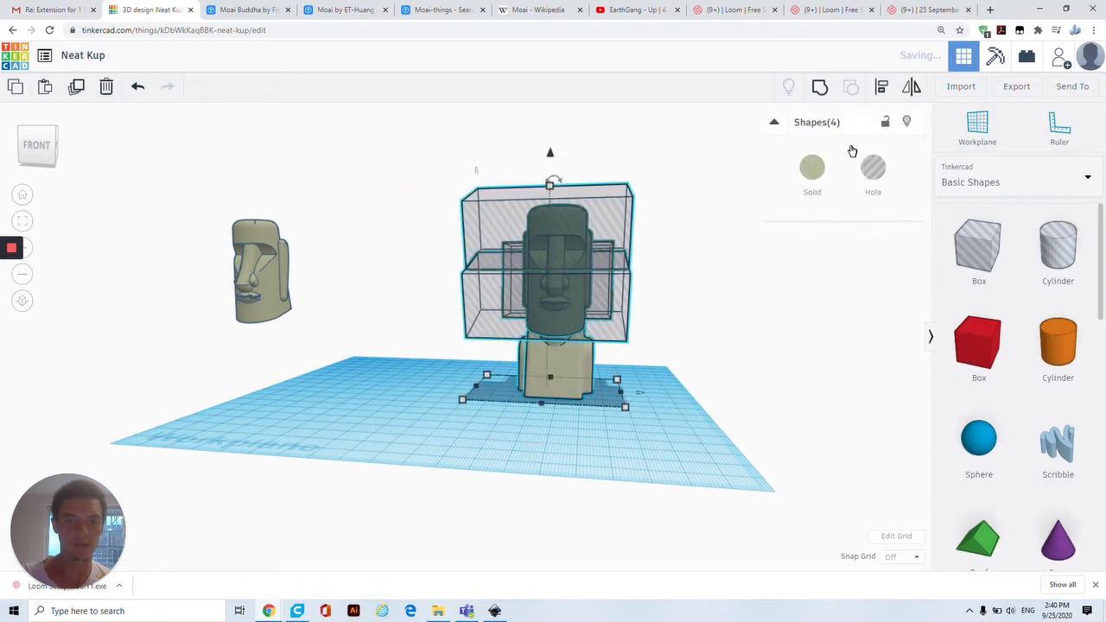
click(820, 96)
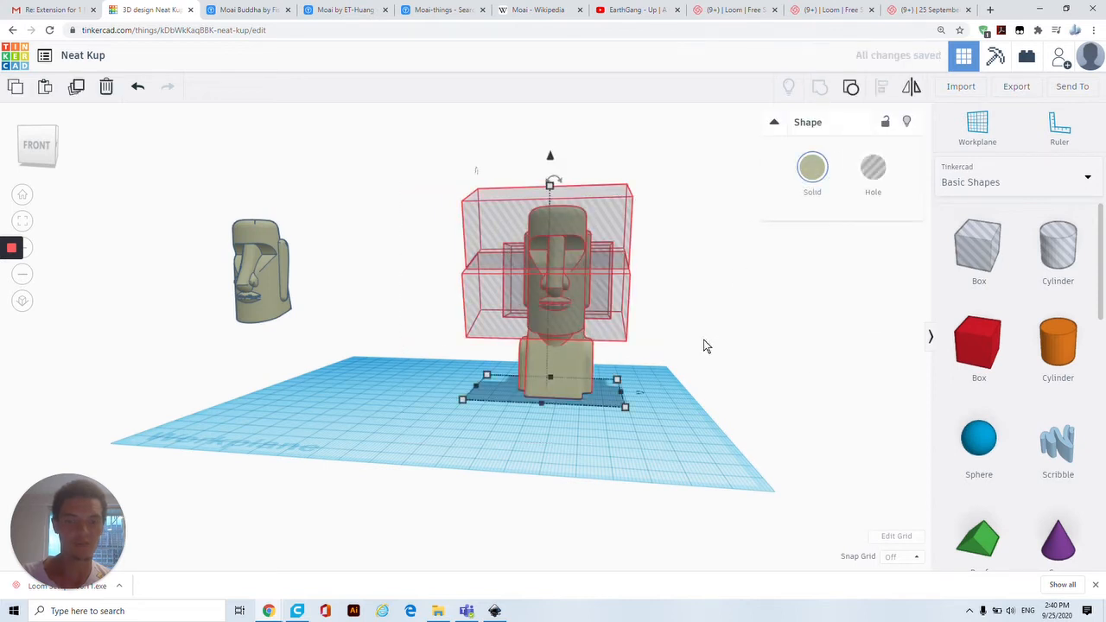
Delete the two small stray hole boxes floating near the separate head.
right_drag(705, 345, 471, 341)
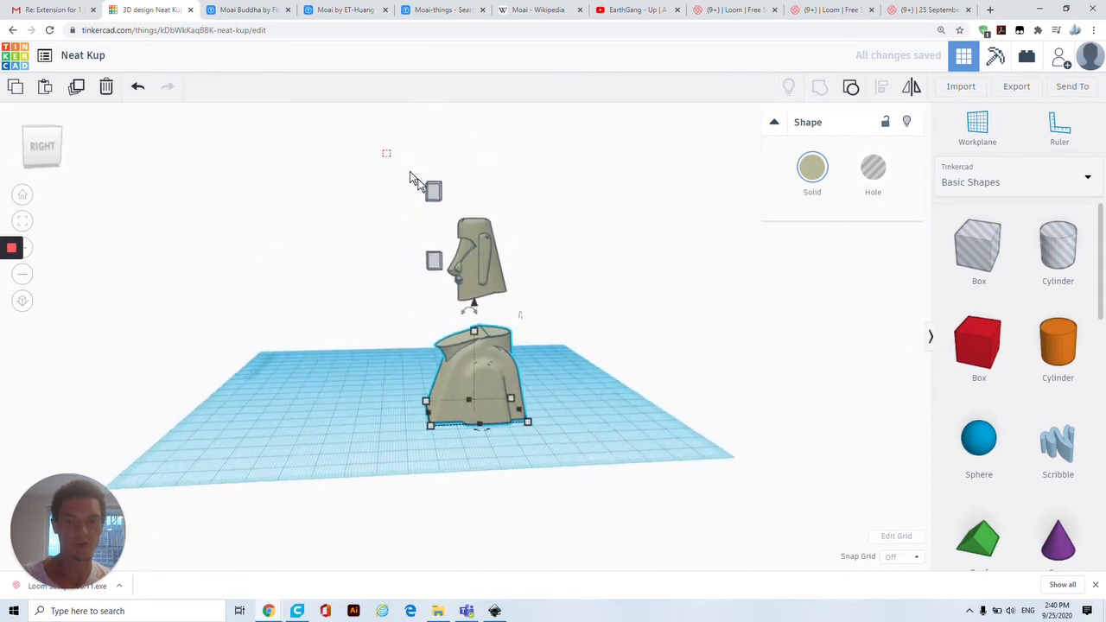
drag(432, 263, 435, 266)
key(Delete)
Move the cut head about 114.34 mm by 54.45 mm to sit near the base, and shift the base on the workplane.
right_drag(403, 331, 480, 354)
click(249, 223)
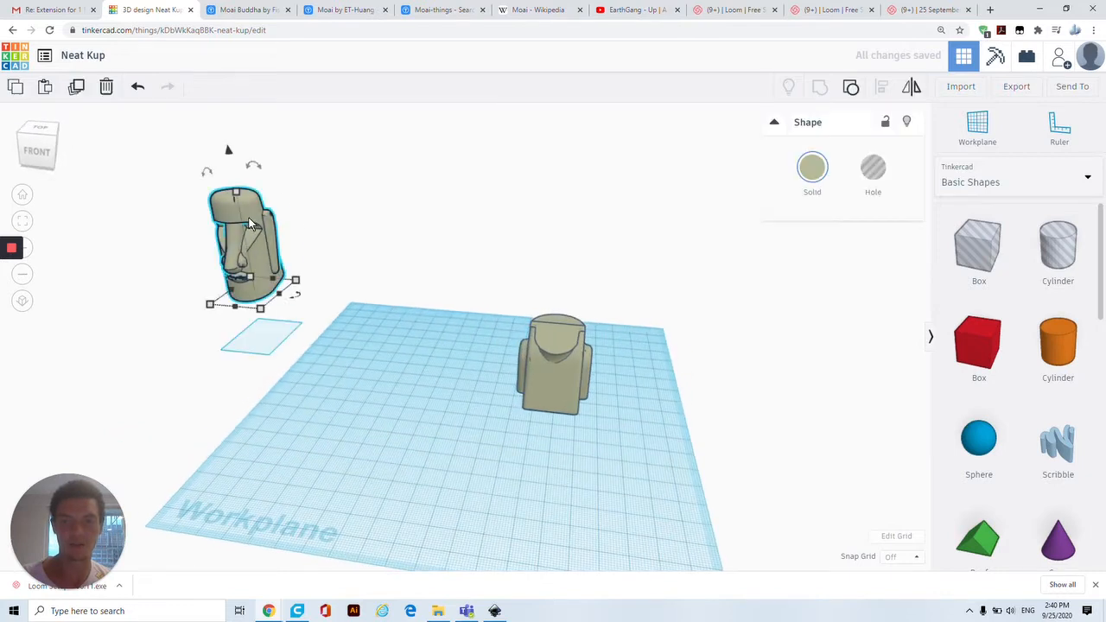
drag(277, 220, 437, 254)
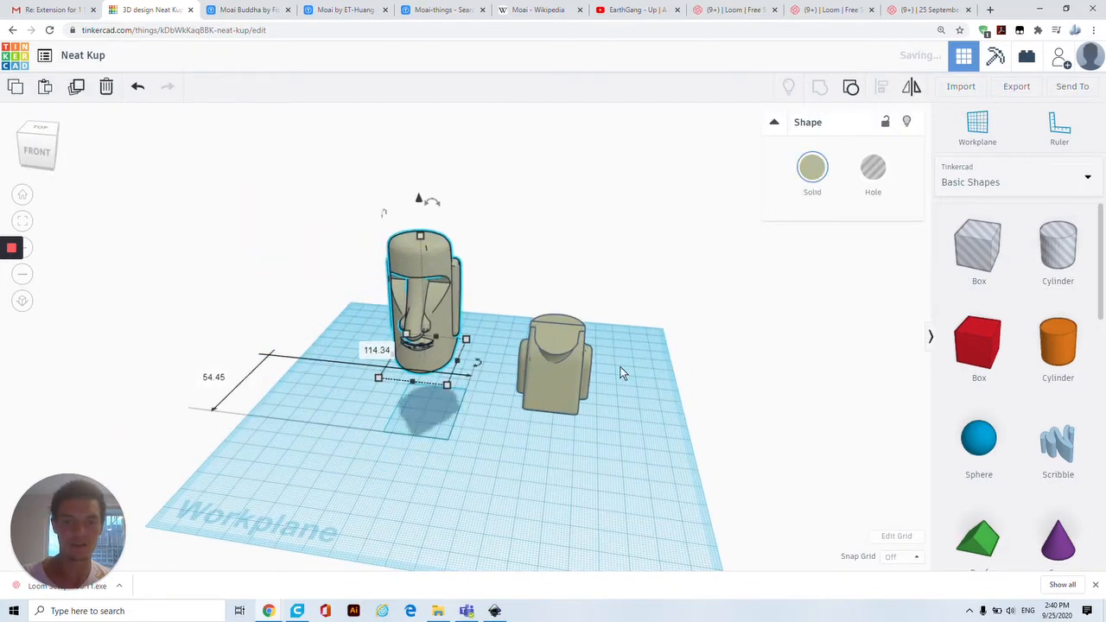
right_drag(466, 364, 320, 380)
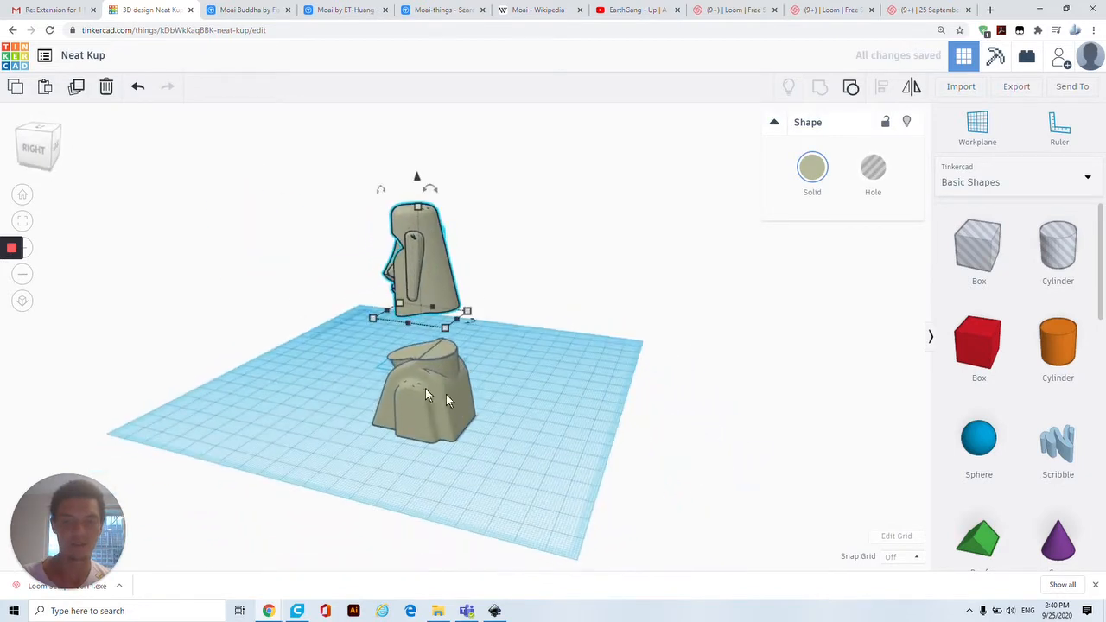
drag(447, 394, 391, 378)
right_drag(392, 377, 666, 386)
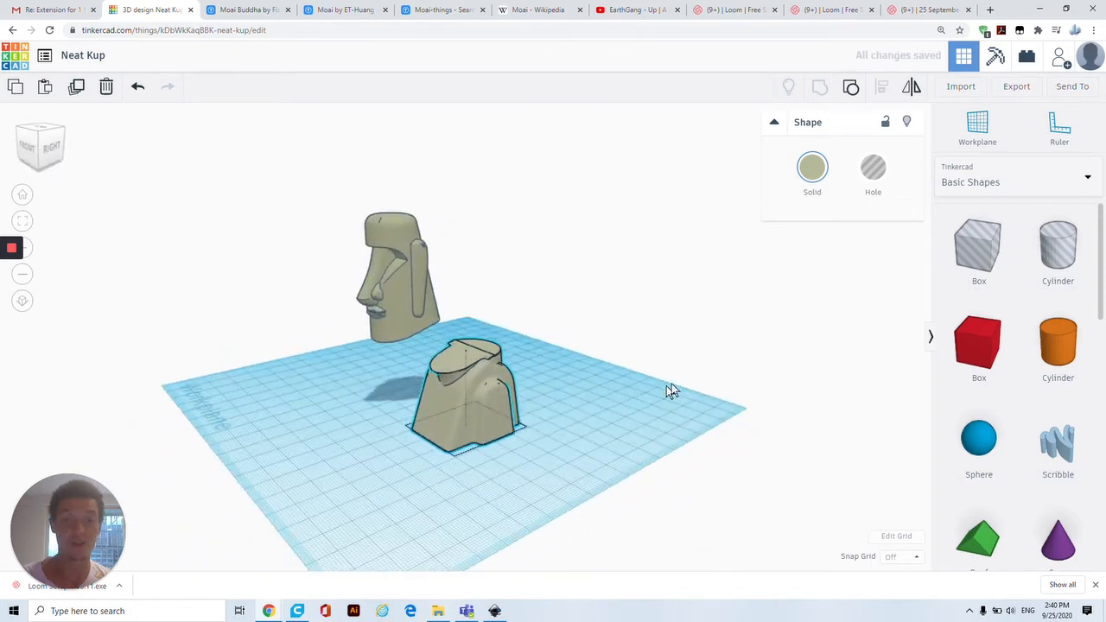
right_drag(304, 430, 370, 403)
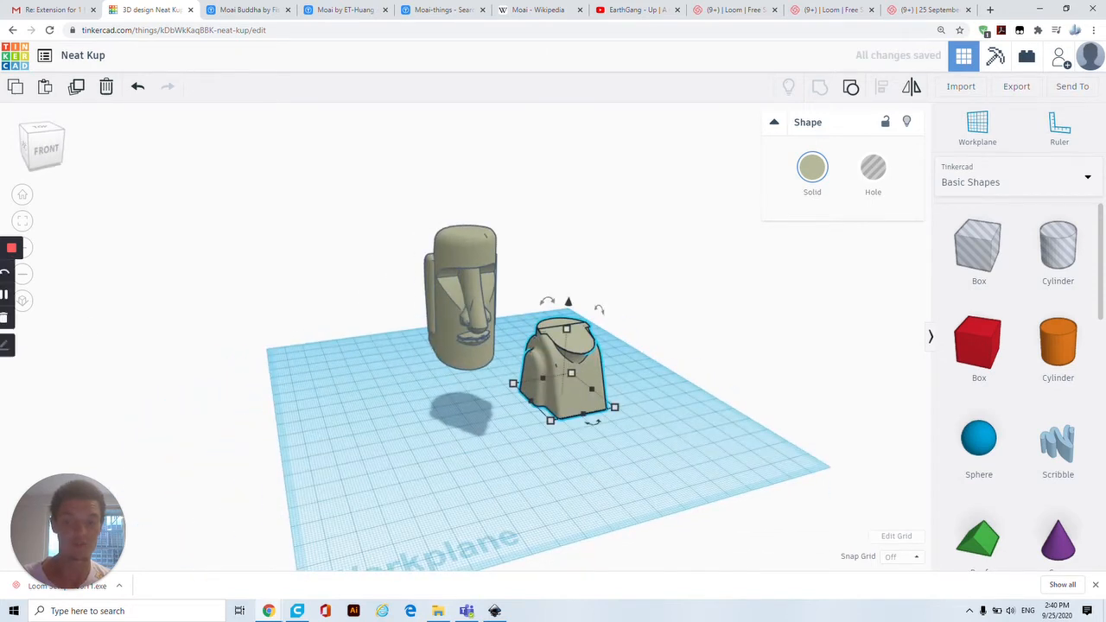
click(11, 296)
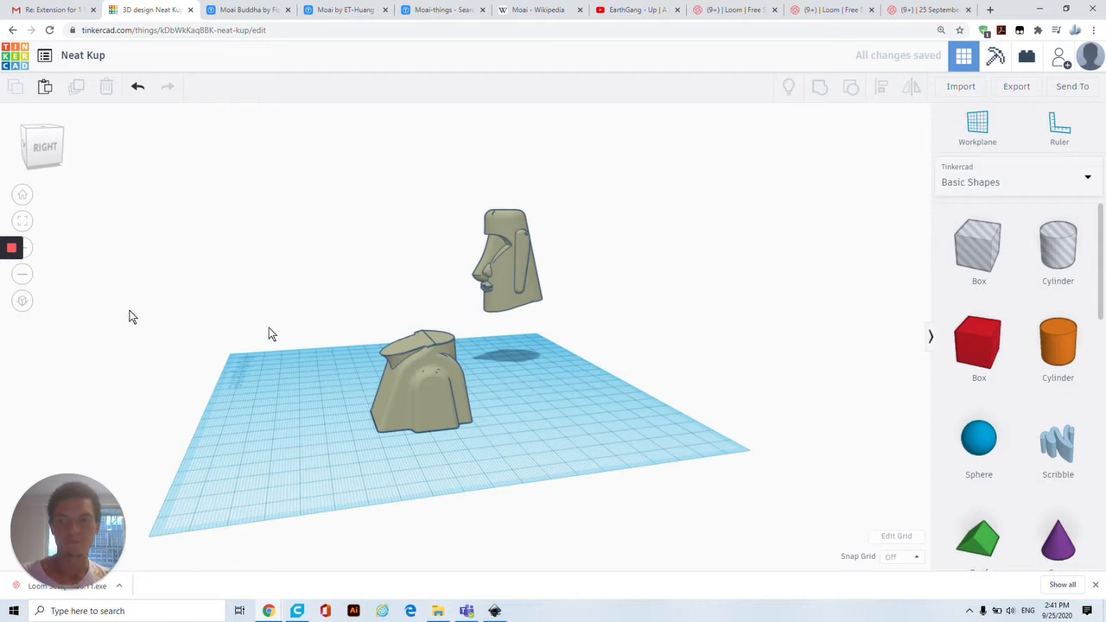
Look through the Basic Shapes library for a shape that can serve as a plate under the statue.
scroll(1019, 407, down, 8)
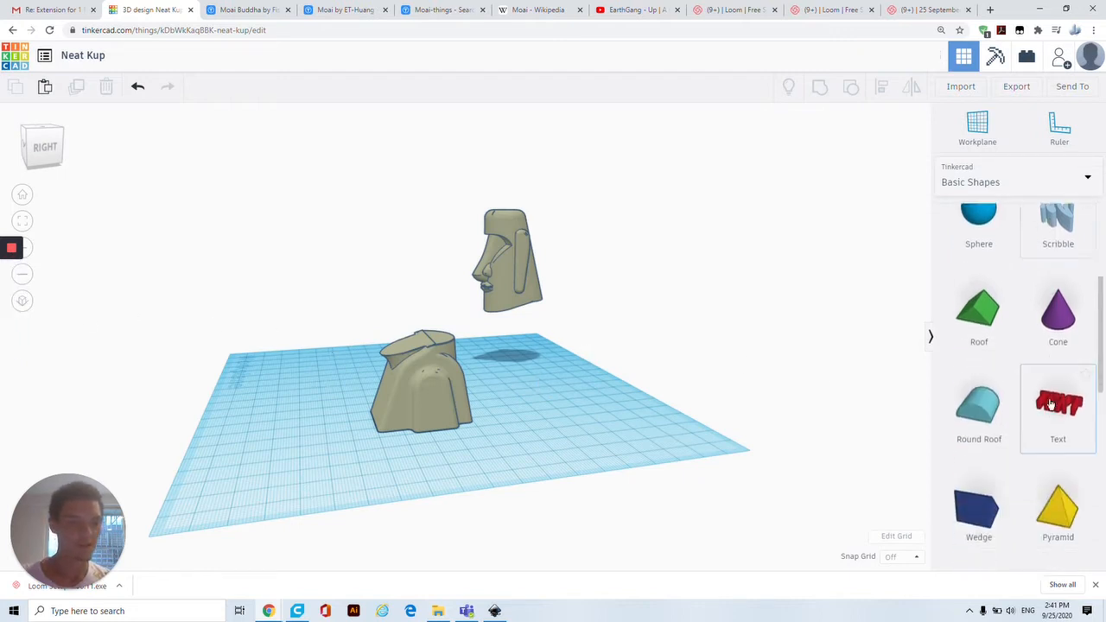
scroll(1050, 404, up, 8)
scroll(1050, 406, up, 2)
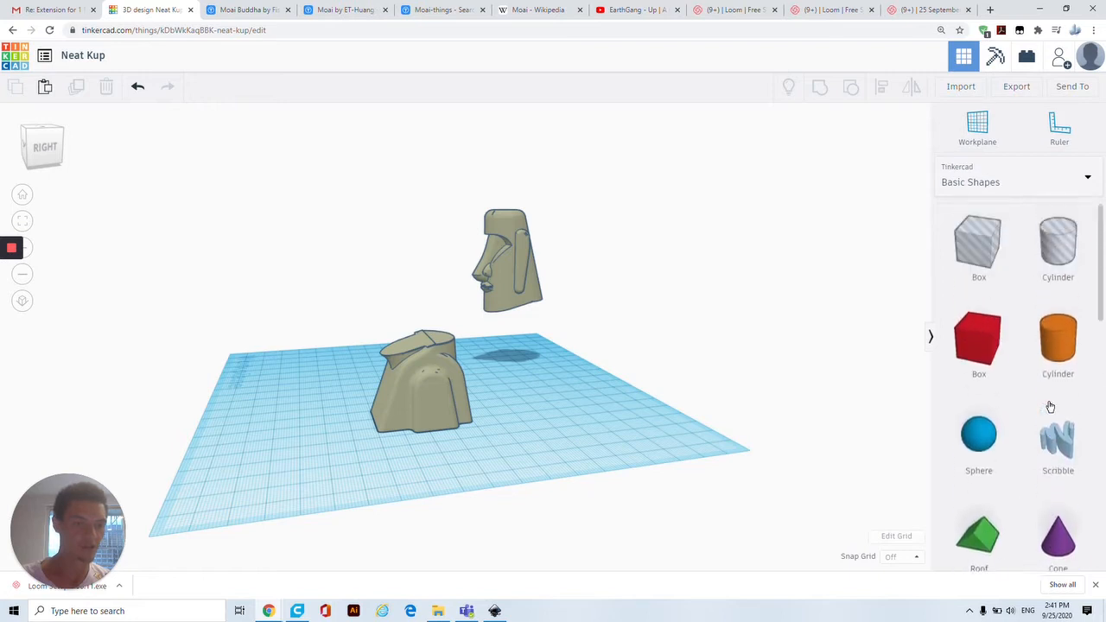
scroll(1050, 406, down, 4)
scroll(1050, 406, down, 1)
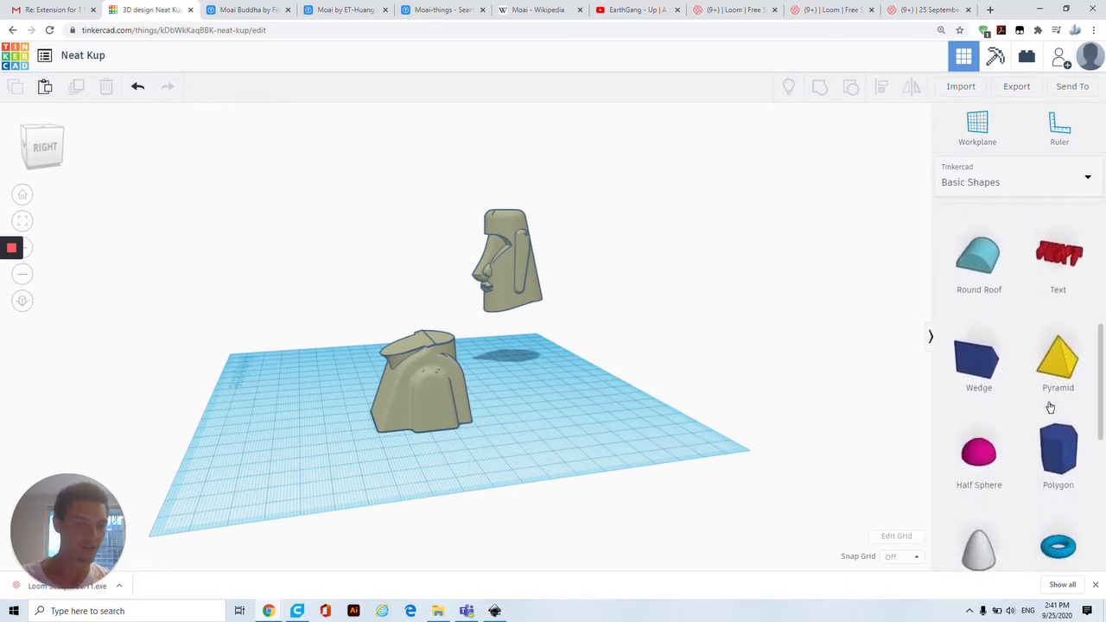
scroll(1051, 406, down, 7)
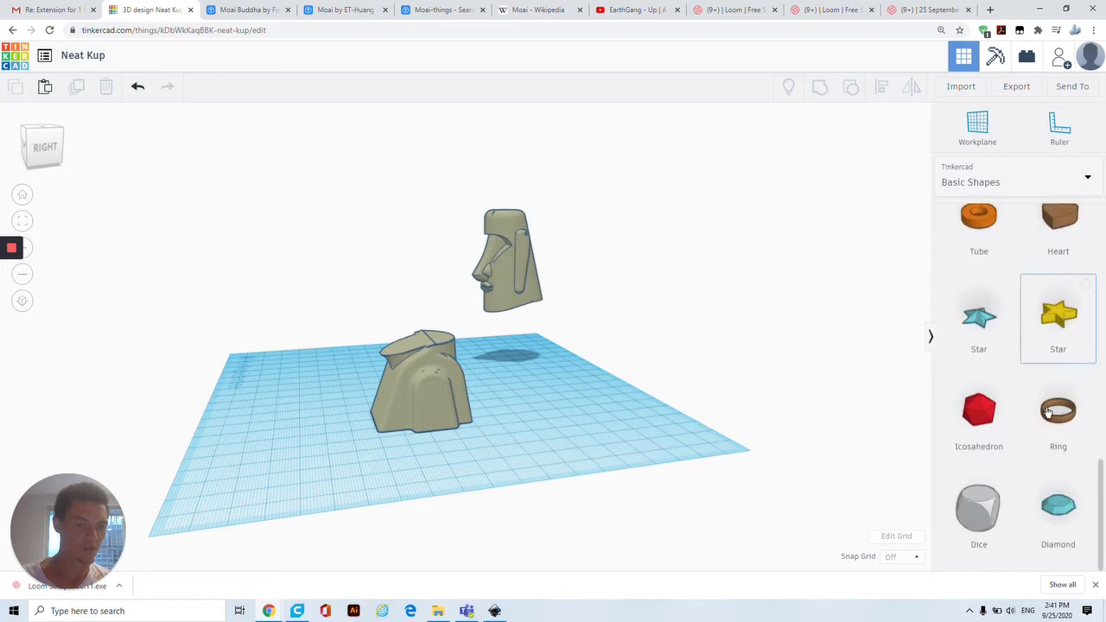
scroll(1047, 412, up, 12)
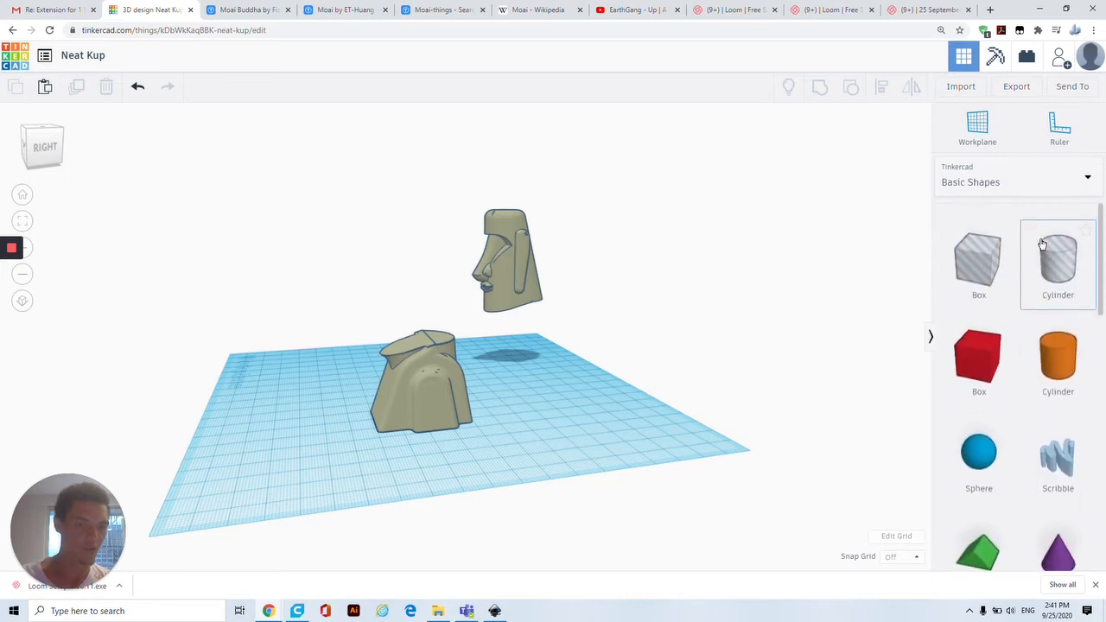
scroll(1030, 438, down, 10)
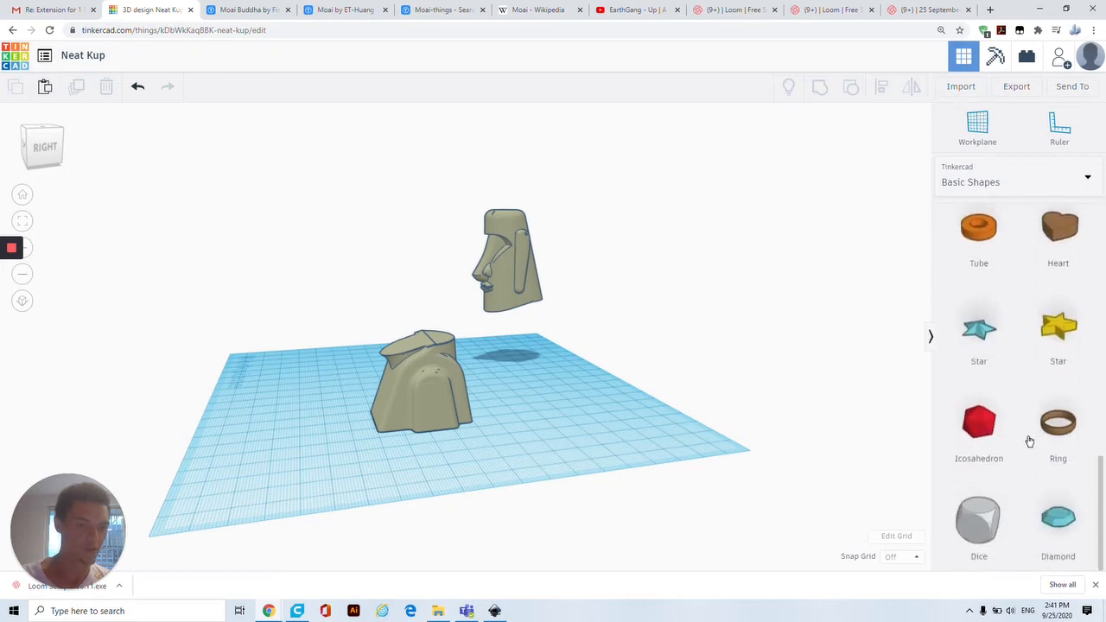
Switch the shape library to all Shape Generators and look through its pages for a rounded block.
click(1022, 176)
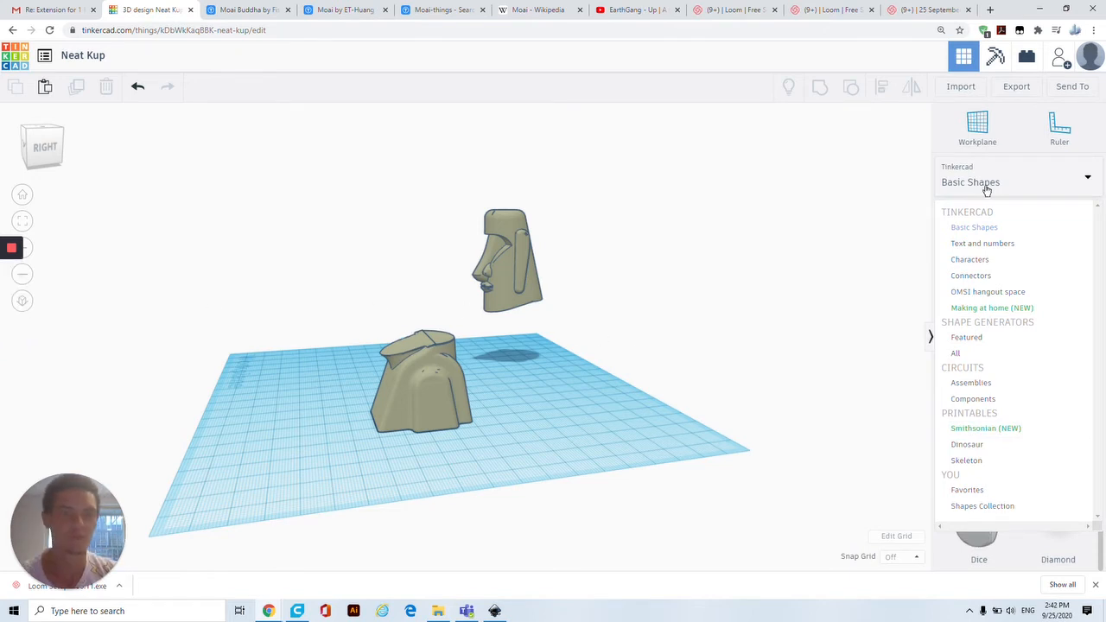
click(1021, 183)
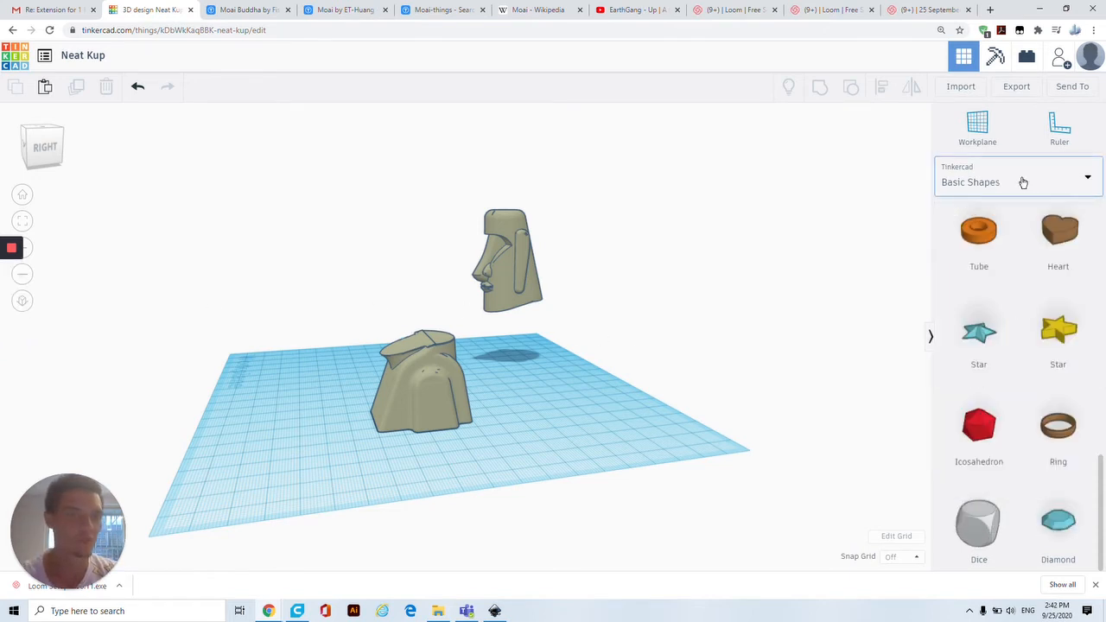
click(1022, 182)
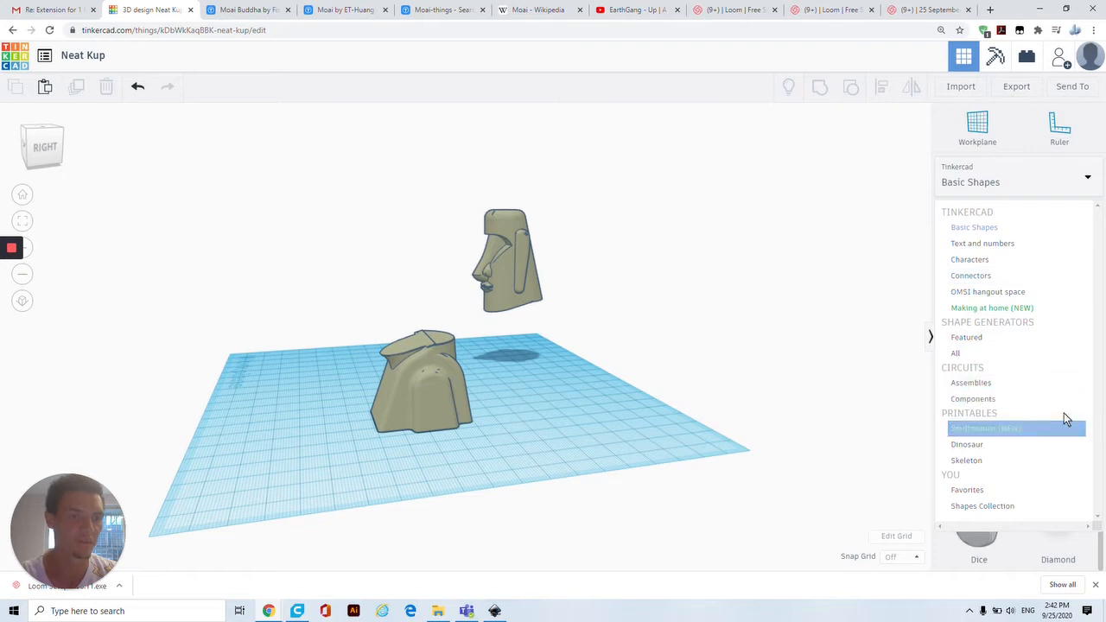
click(977, 354)
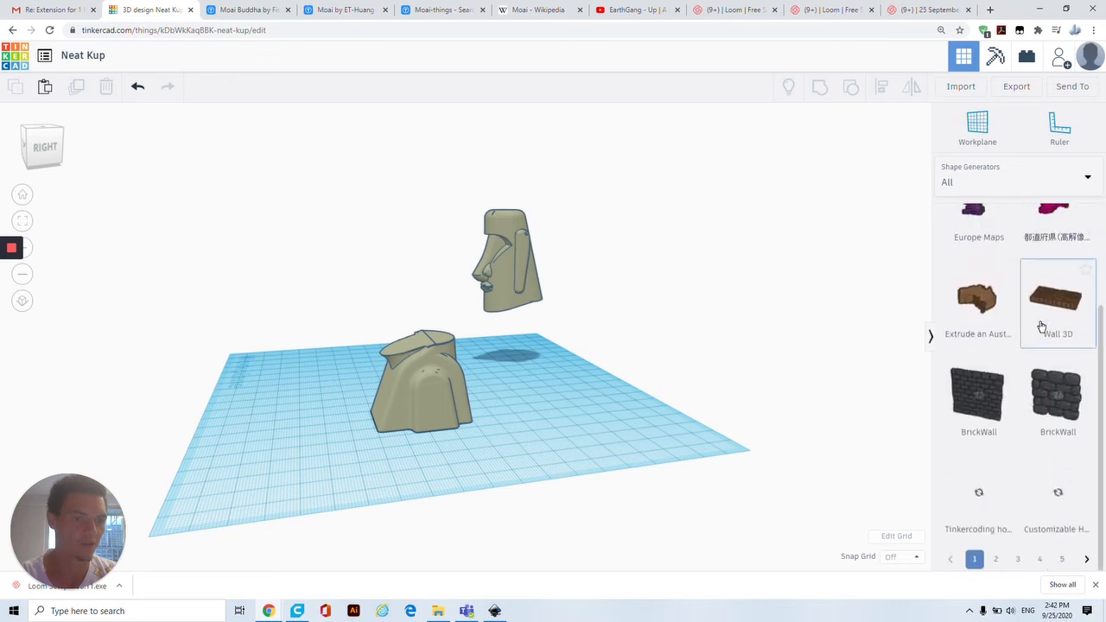
click(1084, 560)
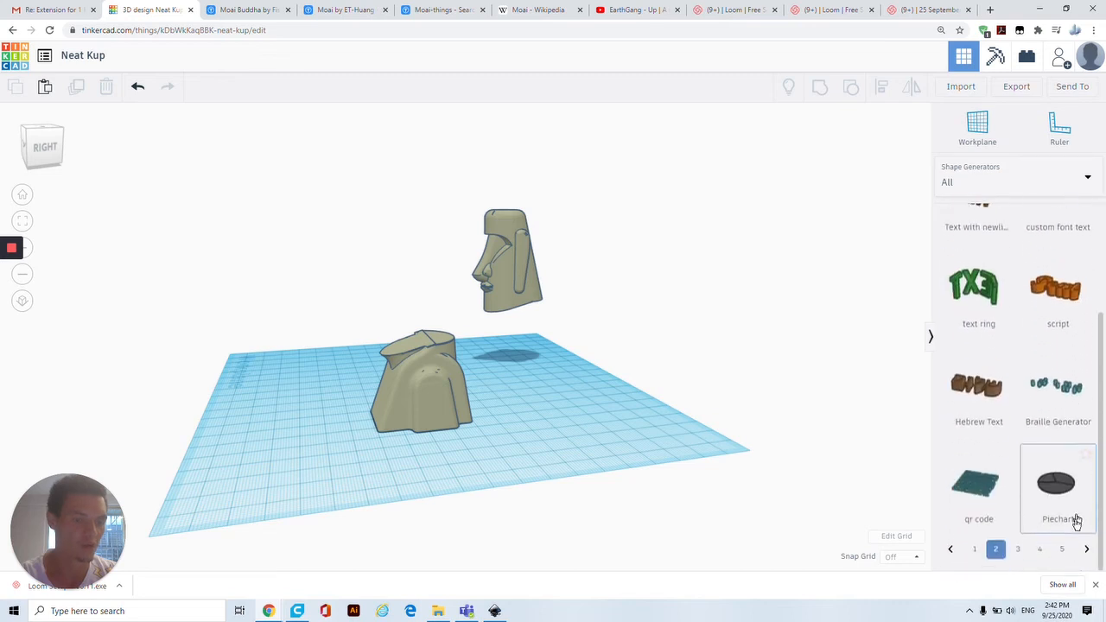
click(1086, 559)
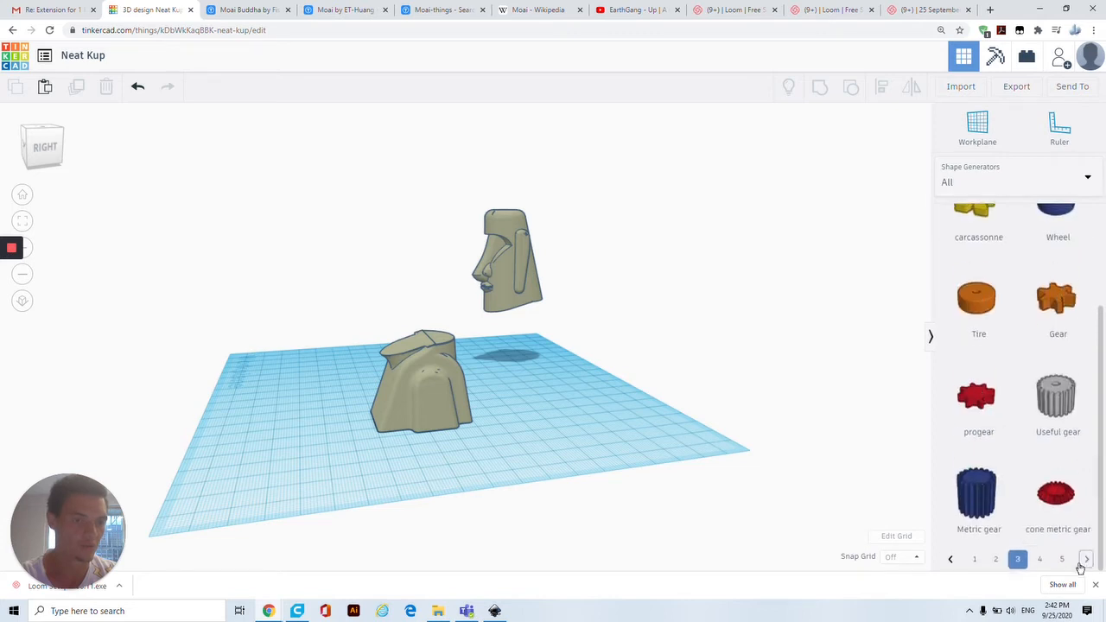
click(1095, 587)
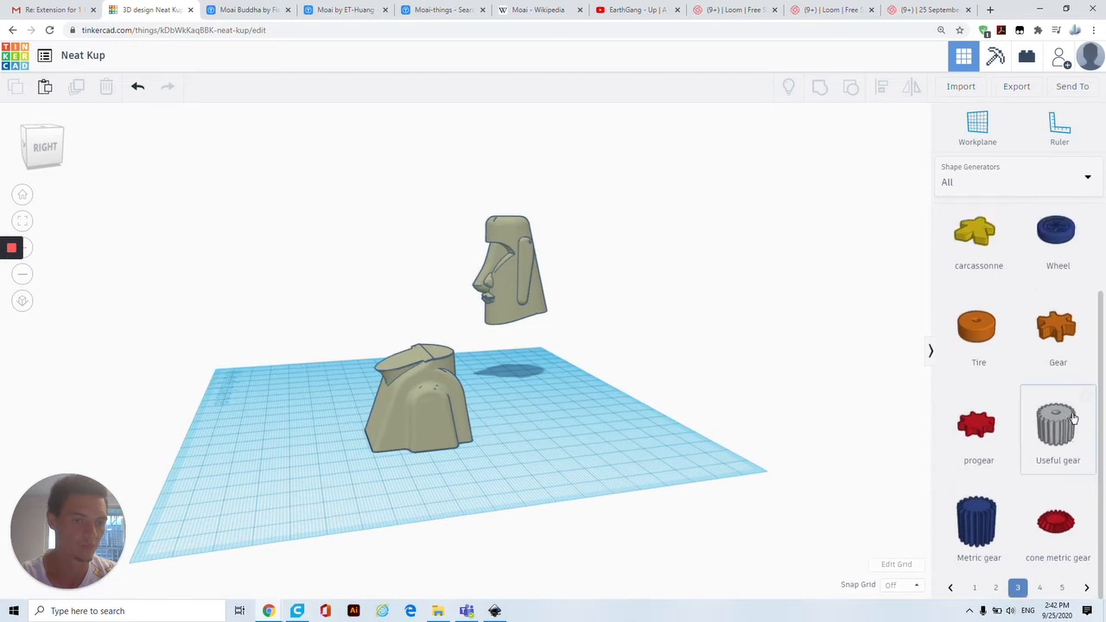
click(1086, 587)
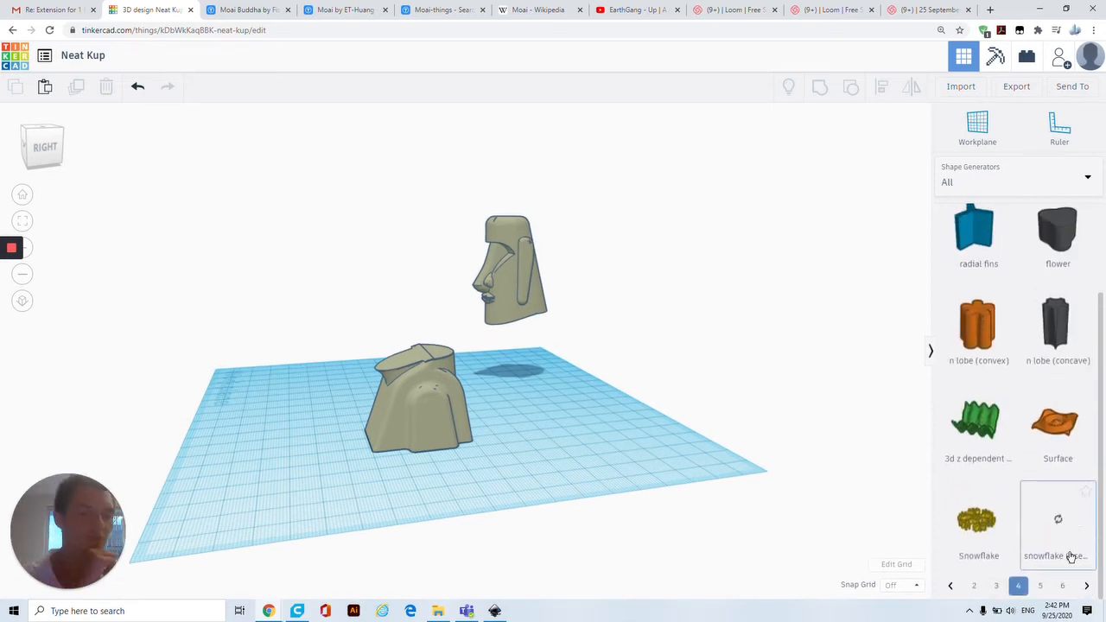
click(1085, 587)
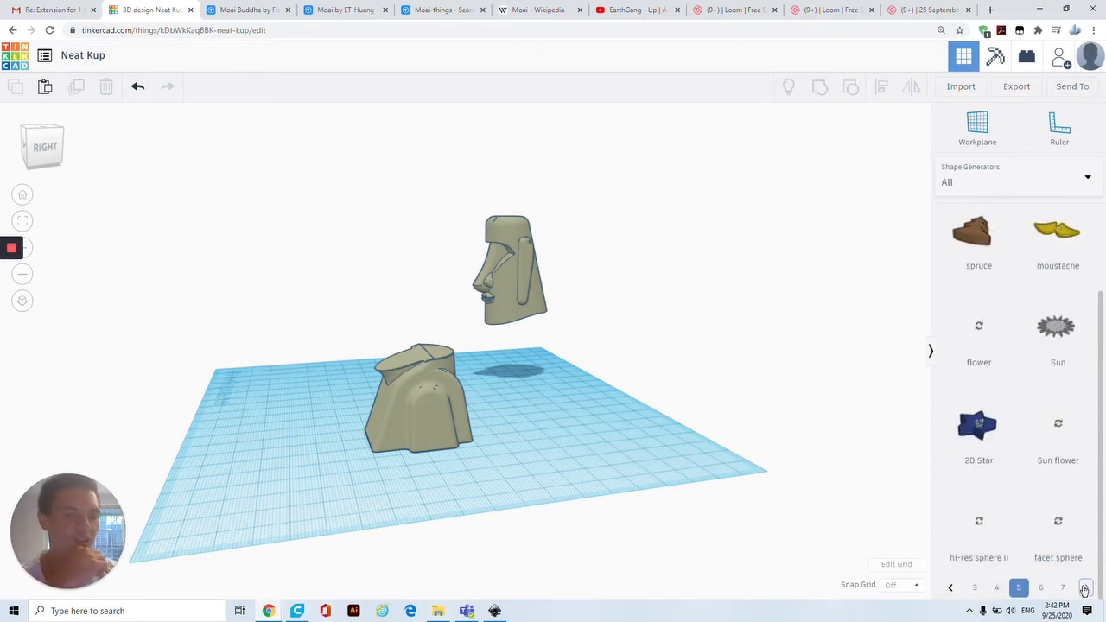
click(1086, 587)
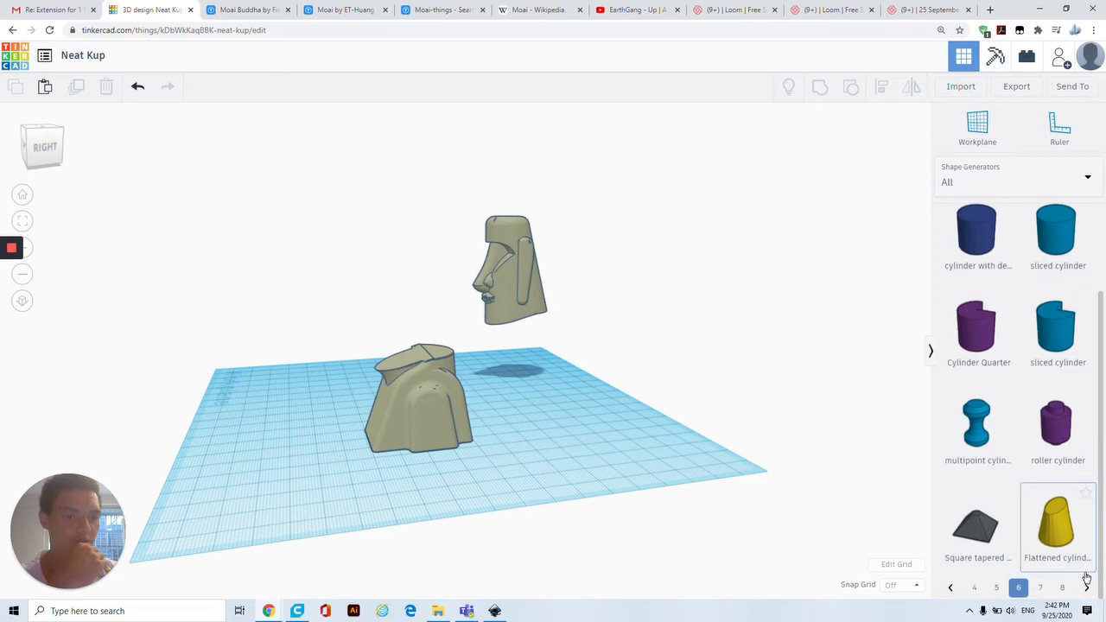
click(1086, 588)
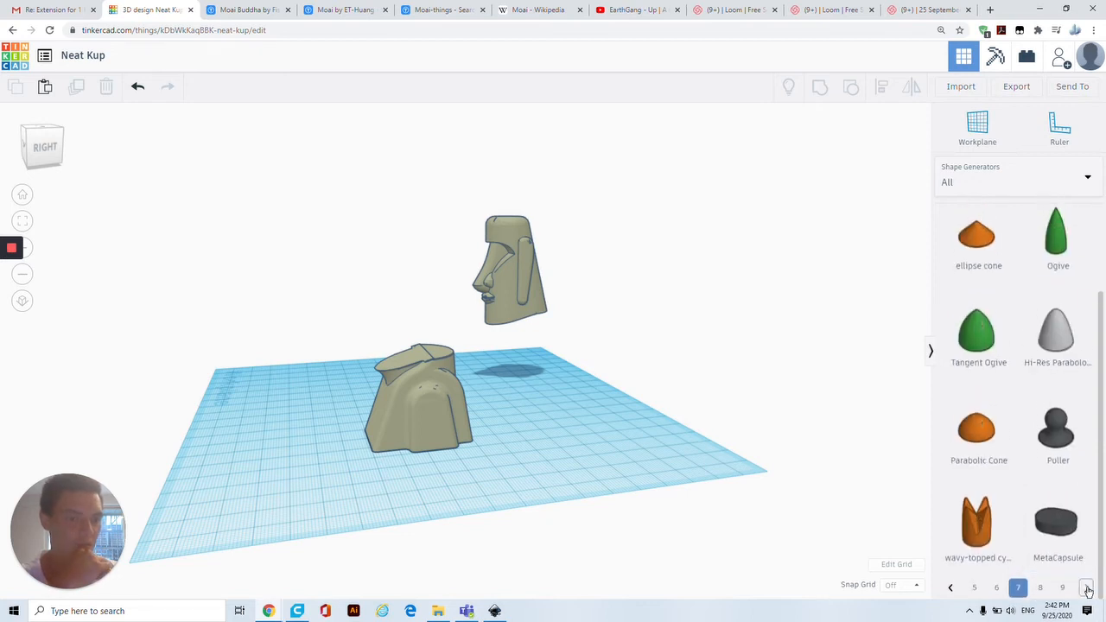
click(1087, 587)
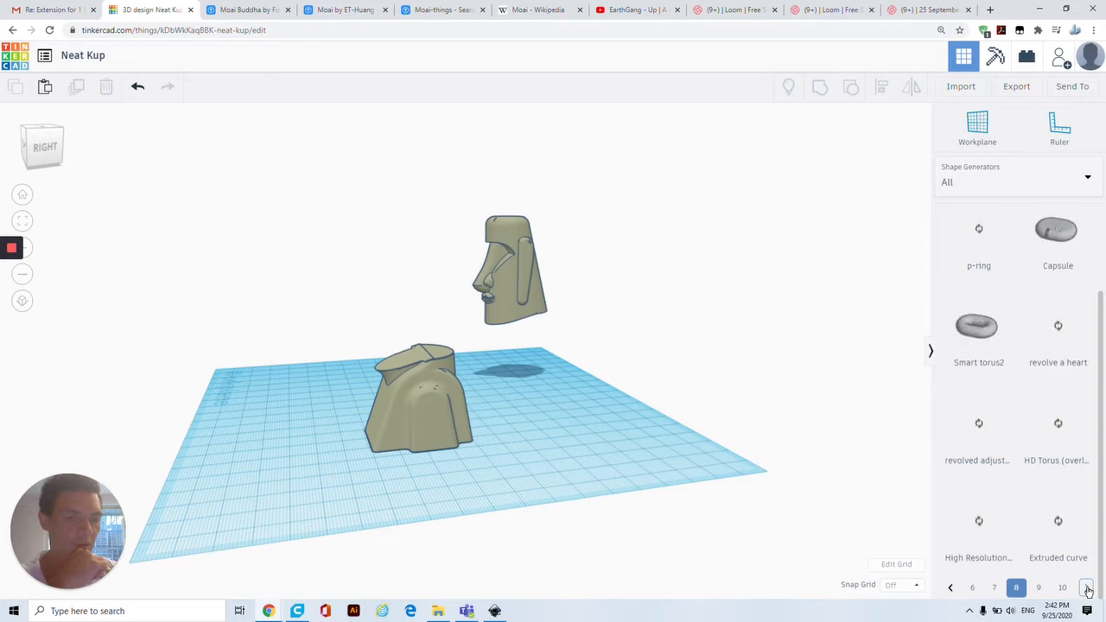
scroll(1063, 531, up, 1)
scroll(1064, 544, down, 1)
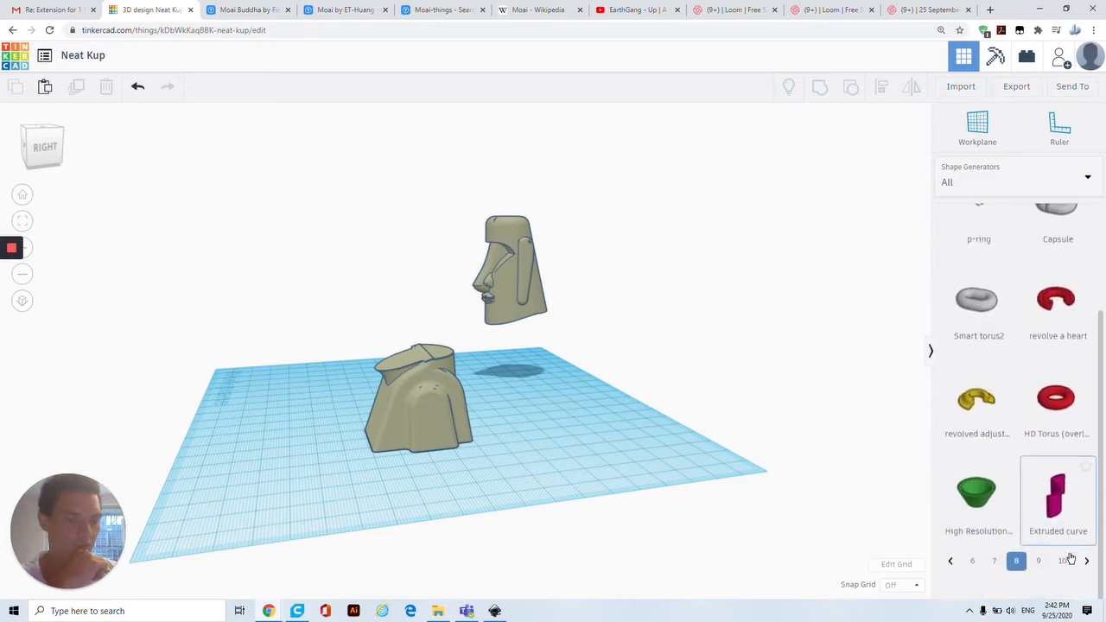
click(1083, 586)
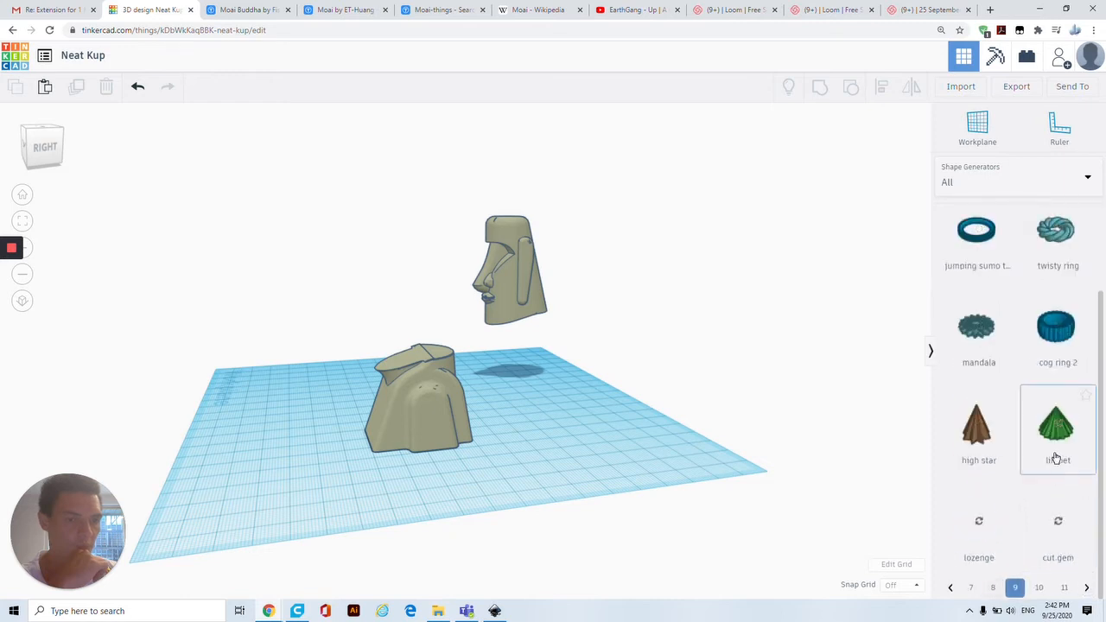
Place a rounded cube on the workplane and stretch its footprint until it surrounds the statue's base.
click(1084, 587)
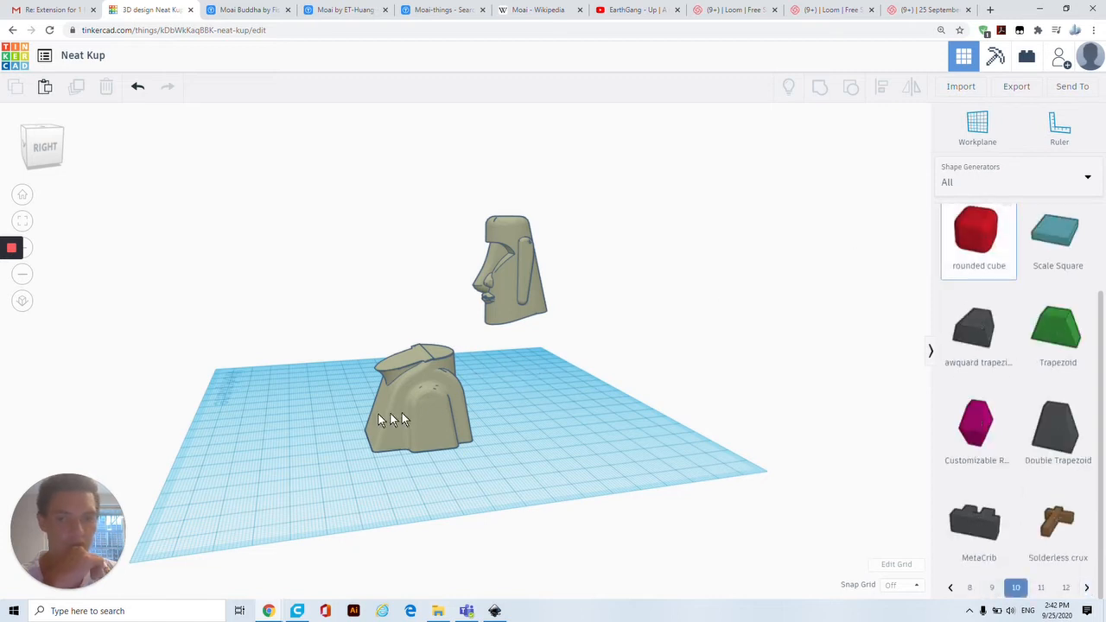
drag(509, 466, 568, 446)
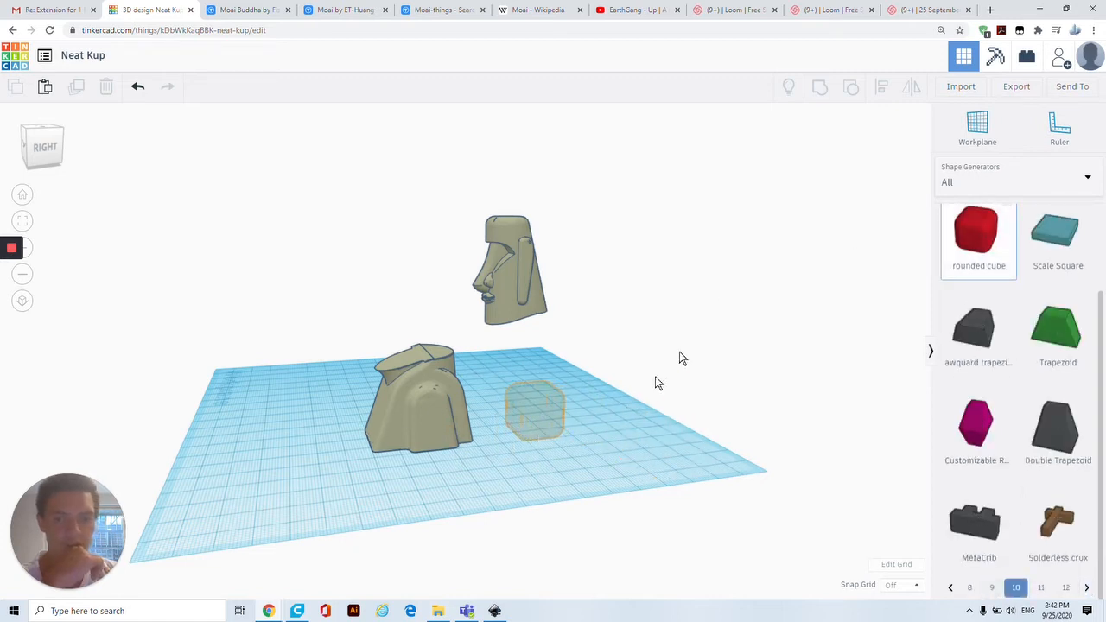
drag(651, 386, 566, 423)
right_drag(557, 501, 586, 345)
drag(585, 367, 685, 452)
drag(628, 426, 602, 461)
right_drag(621, 451, 395, 418)
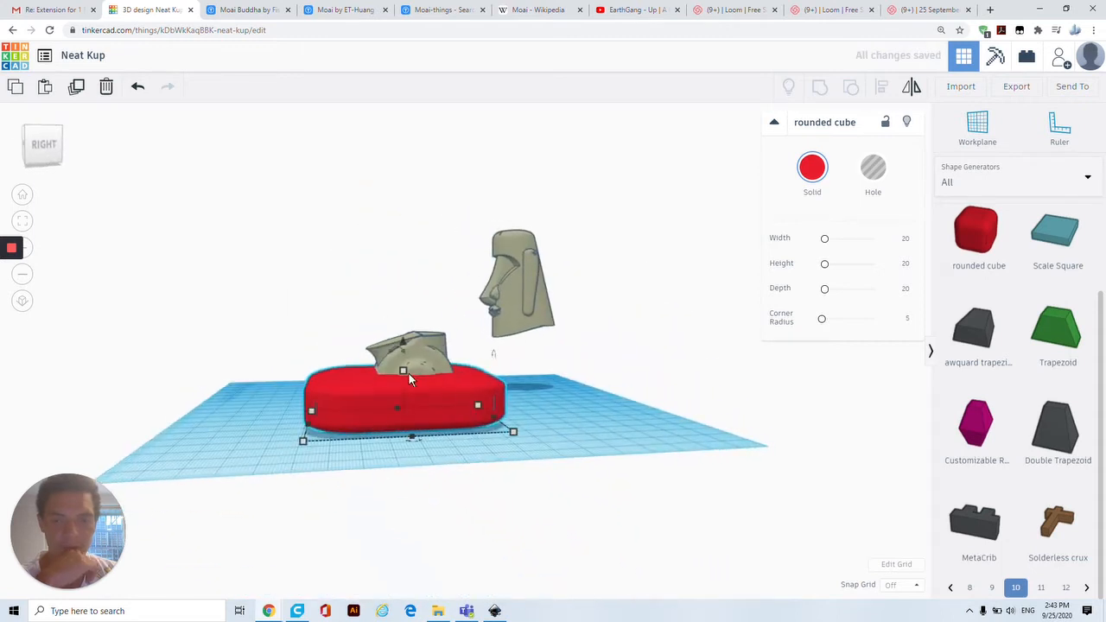
Flatten the rounded cube to about 6.34 mm high and move it about 78.12 mm by 3 mm, clear of the statue's base.
mouse_move(401, 370)
drag(404, 380, 411, 404)
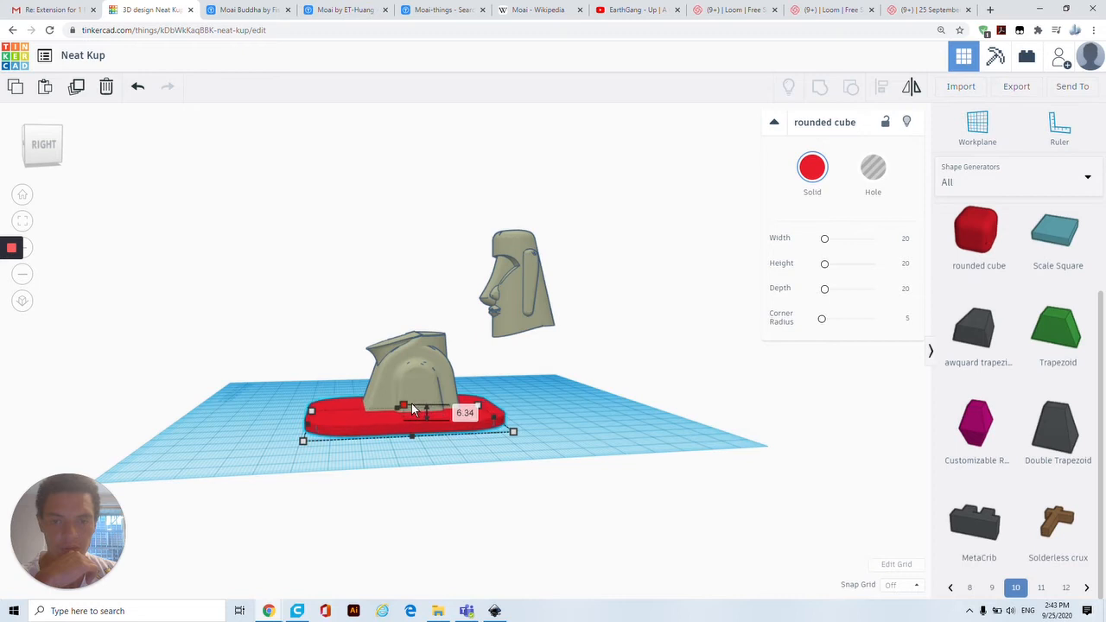
right_drag(346, 452, 534, 445)
drag(535, 445, 352, 424)
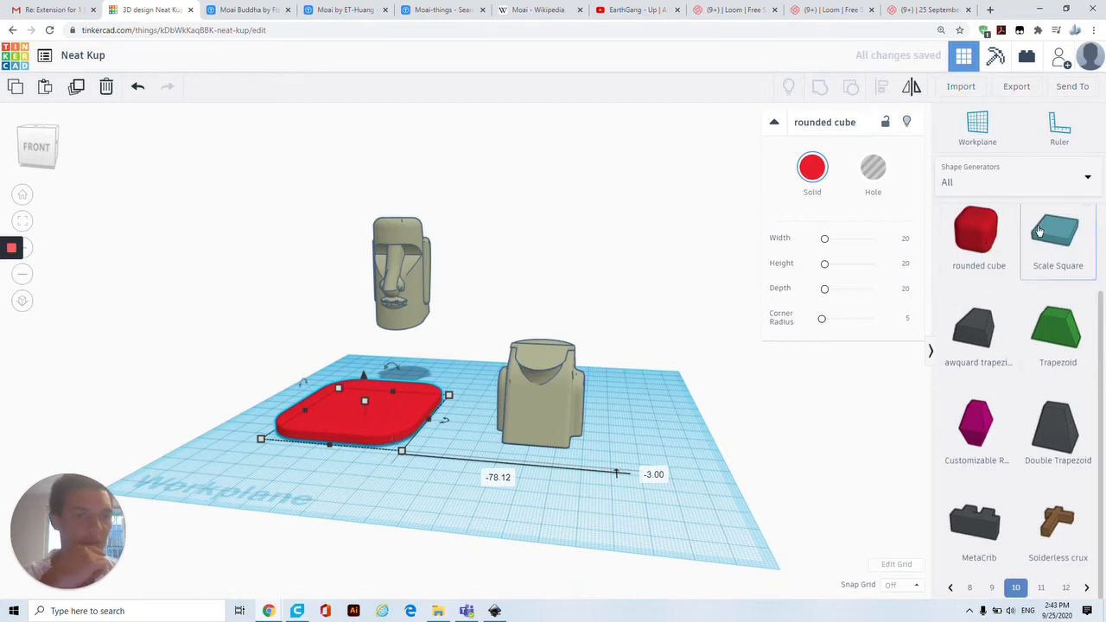
Add a box from the Basic Shapes library and form it into a flat slab extending past the rounded plate on all sides.
click(1019, 179)
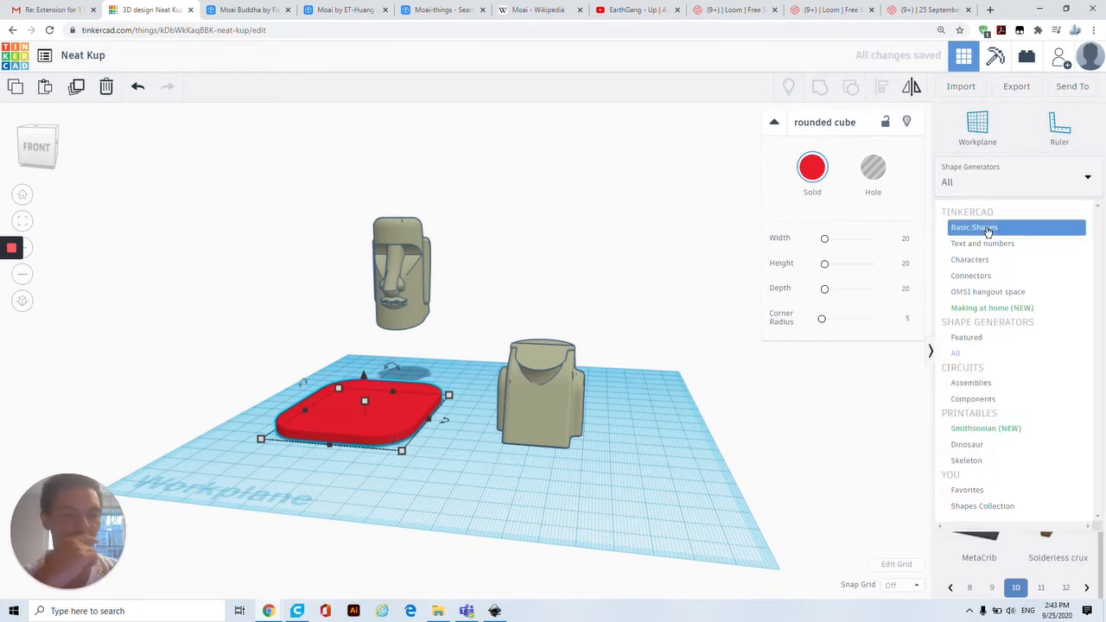
click(987, 226)
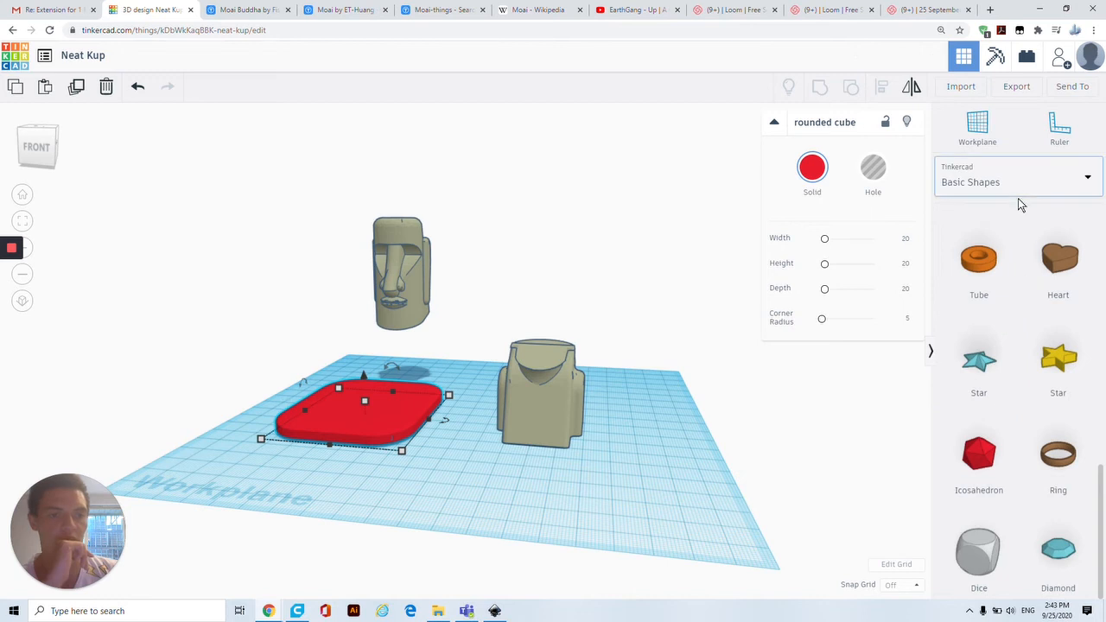
scroll(1039, 372, up, 9)
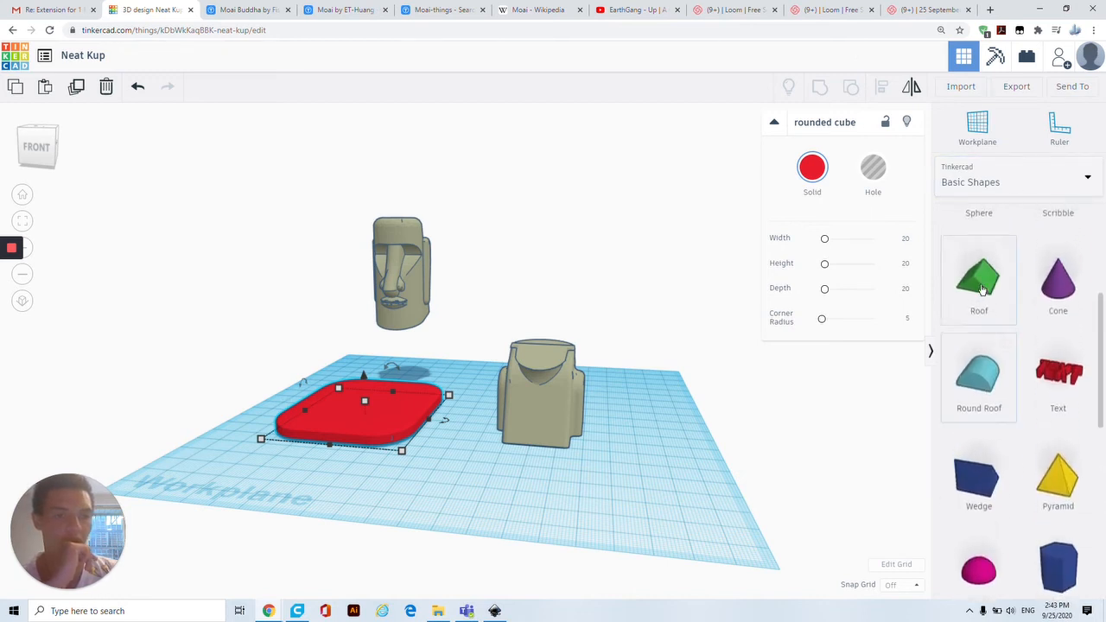
drag(977, 345, 411, 471)
right_drag(410, 469, 304, 471)
drag(346, 407, 515, 394)
right_drag(248, 457, 437, 501)
drag(313, 563, 306, 559)
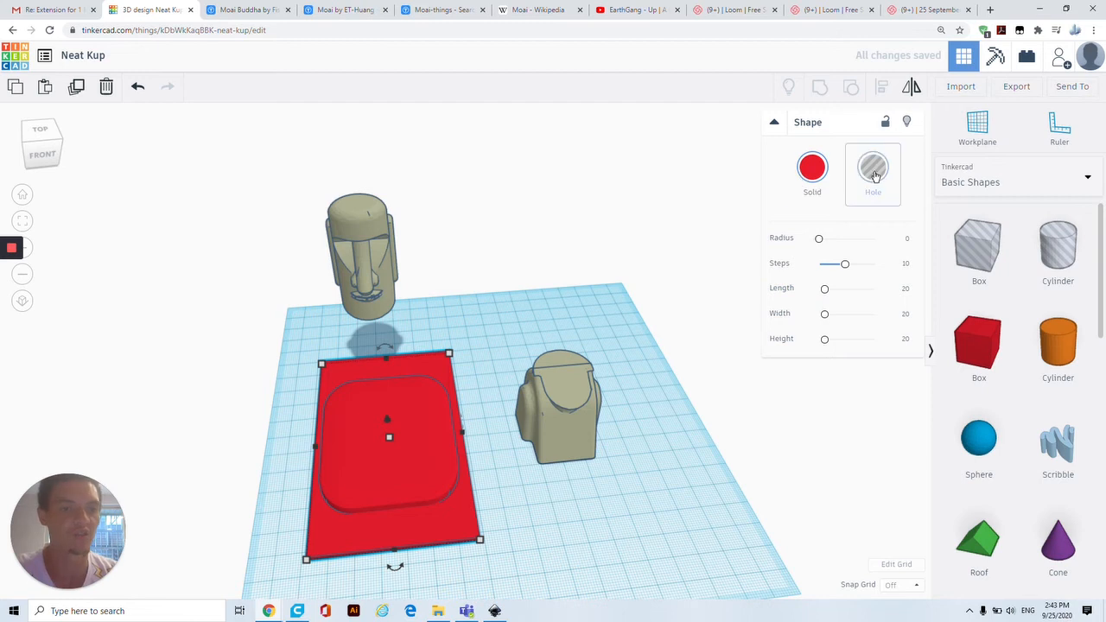
Turn the flat box into a hole and lower the rounded plate by about 1.26 mm into it.
click(873, 170)
right_drag(450, 558, 441, 453)
scroll(371, 444, down, 5)
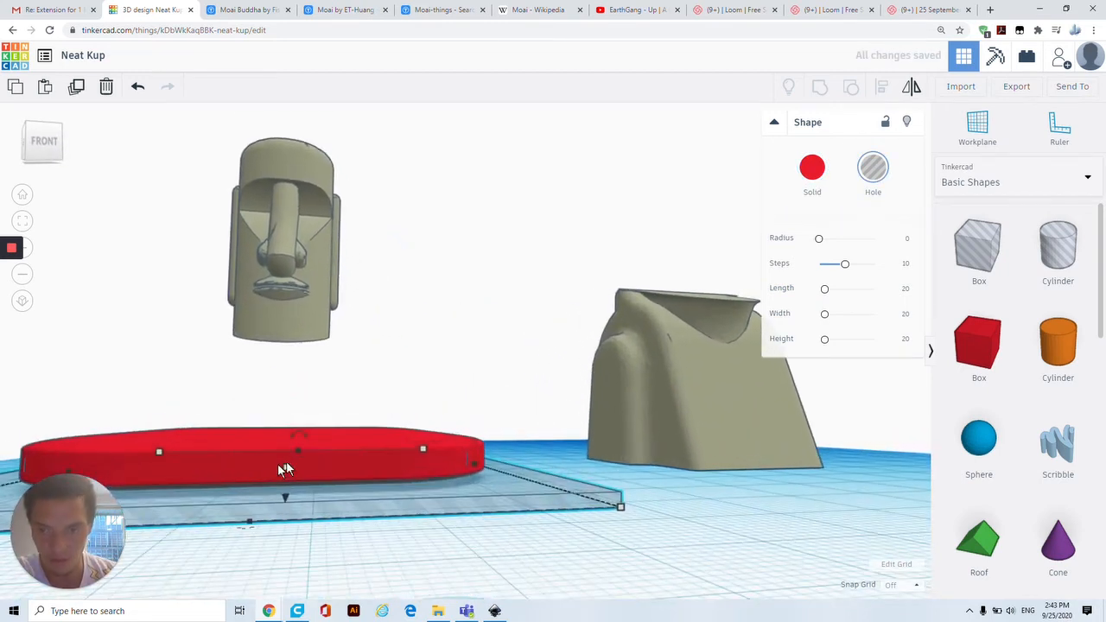
click(290, 463)
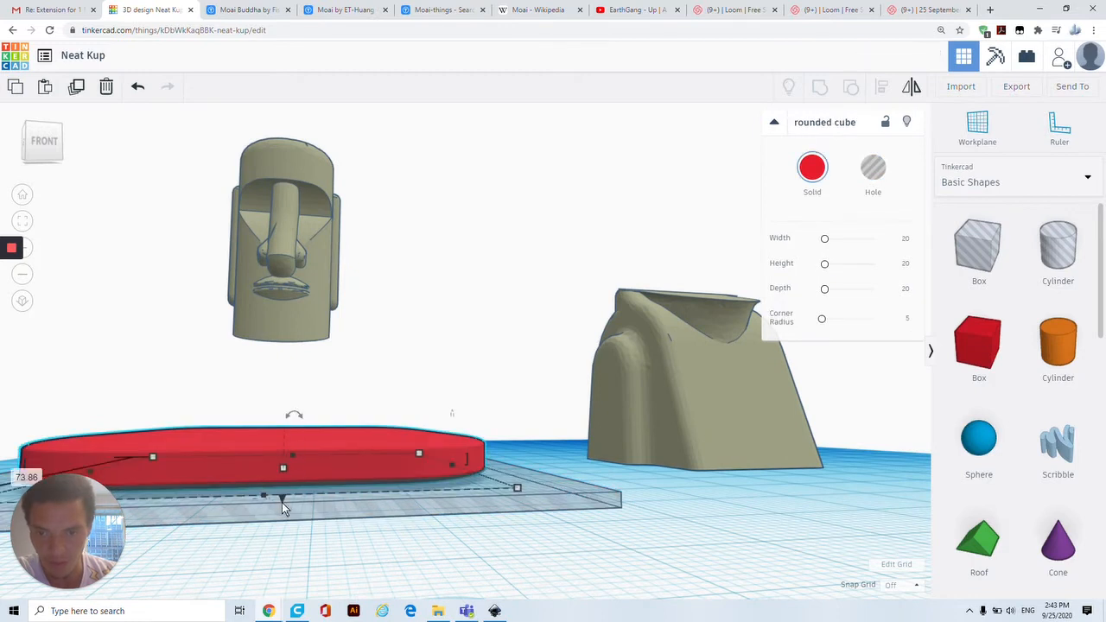
drag(281, 501, 285, 510)
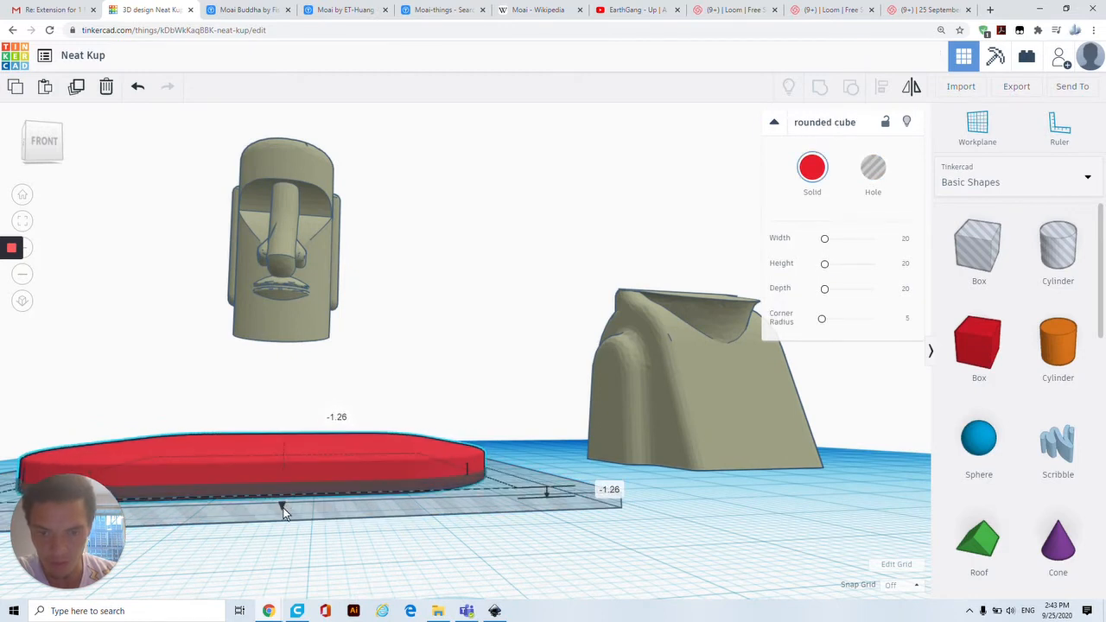
Group the rounded plate with the flat hole box to trim the plate's rounded underside.
right_drag(410, 407, 155, 467)
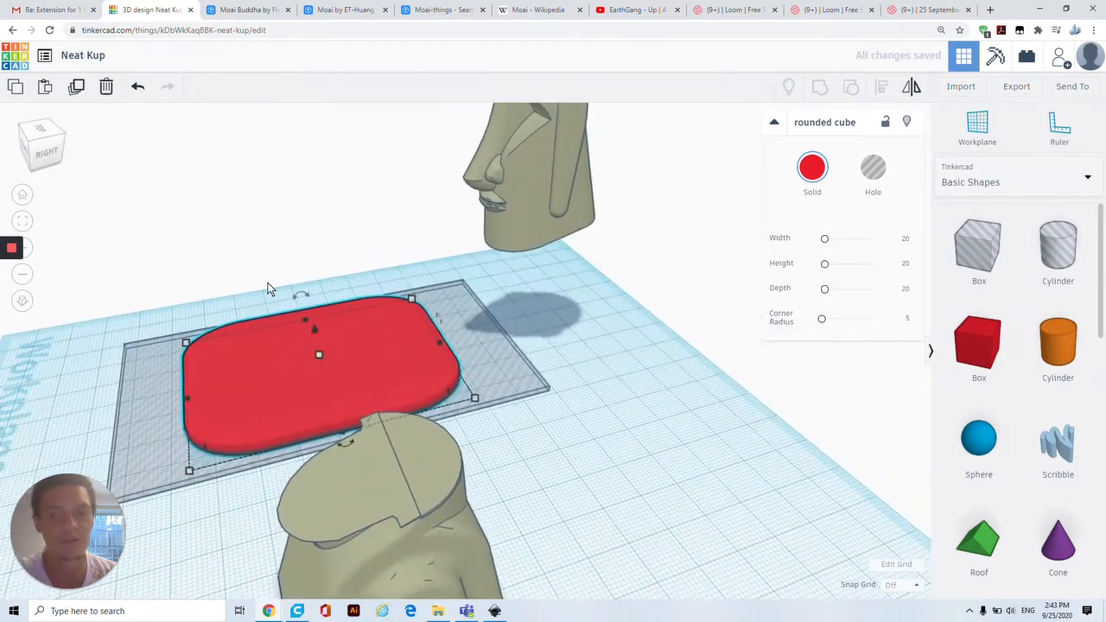
shift+click(430, 318)
click(819, 86)
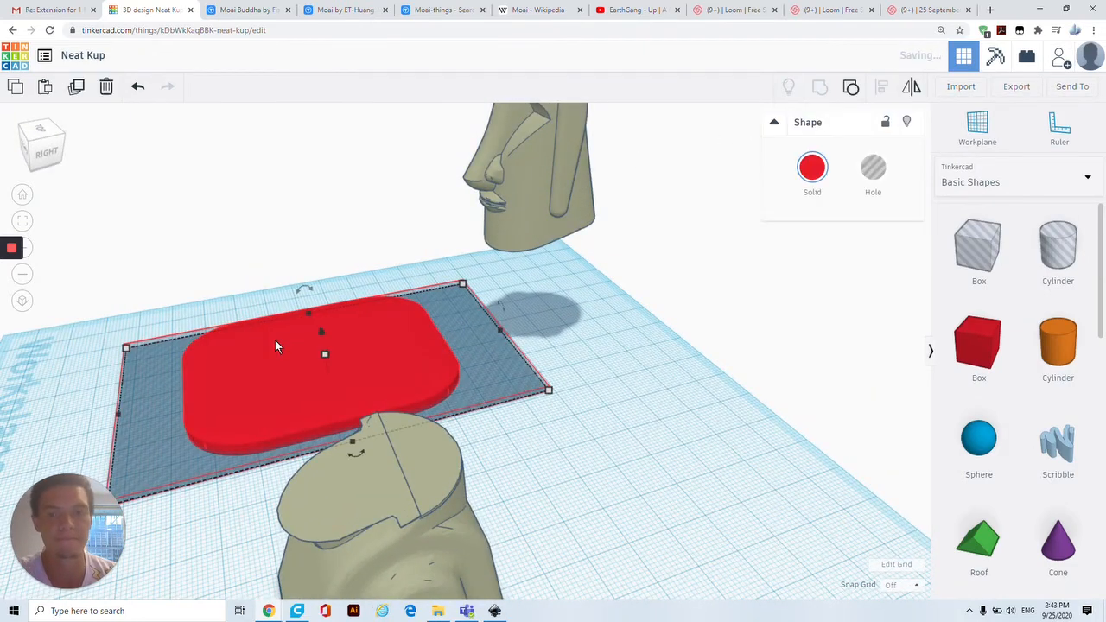
Lower the trimmed rounded plate until its flat underside rests on the workplane.
right_drag(201, 341, 509, 427)
click(509, 423)
right_drag(474, 464, 340, 409)
click(321, 430)
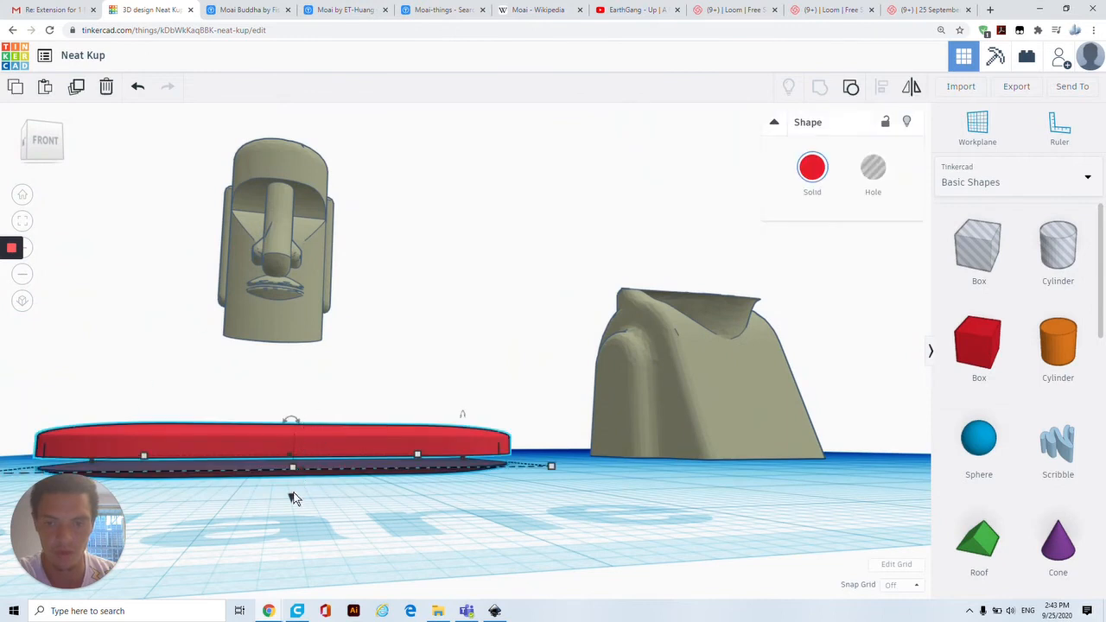
key(ctrl+Down)
key(ctrl+Down)
key(ctrl+Down)
key(ctrl+Down)
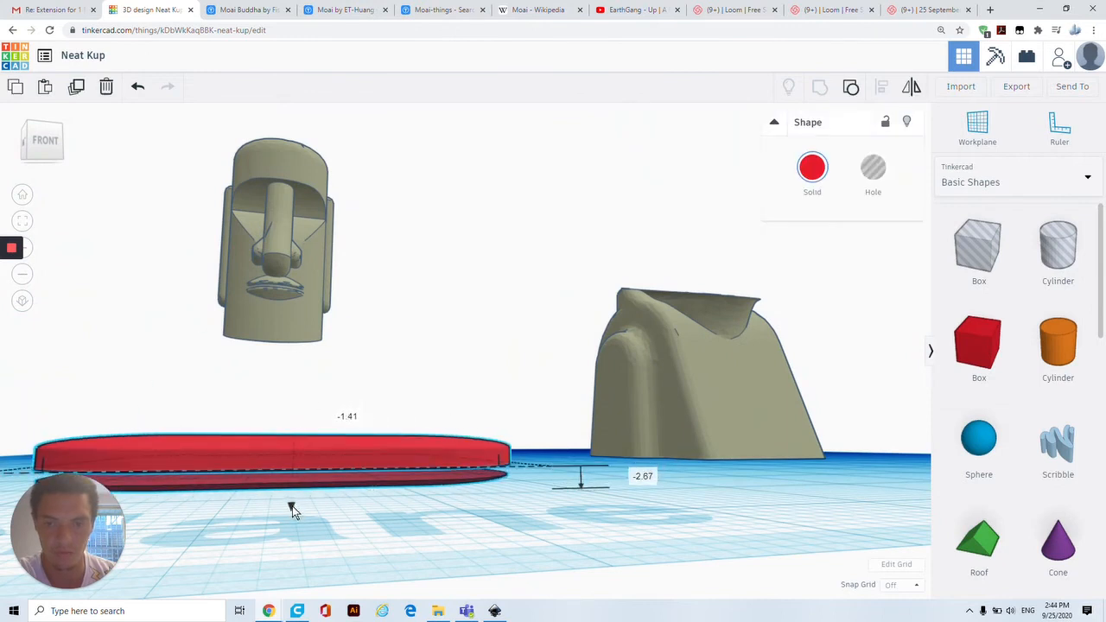
key(ctrl+Up)
right_drag(296, 504, 300, 518)
Move the red rounded plate across the workplane so it sits beneath the statue's base.
drag(420, 526, 381, 553)
scroll(378, 535, down, 3)
right_drag(378, 534, 518, 458)
click(644, 417)
drag(302, 457, 577, 445)
right_drag(576, 437, 348, 413)
Select the statue's base together with the red plate and align their centres horizontally.
drag(524, 514, 525, 515)
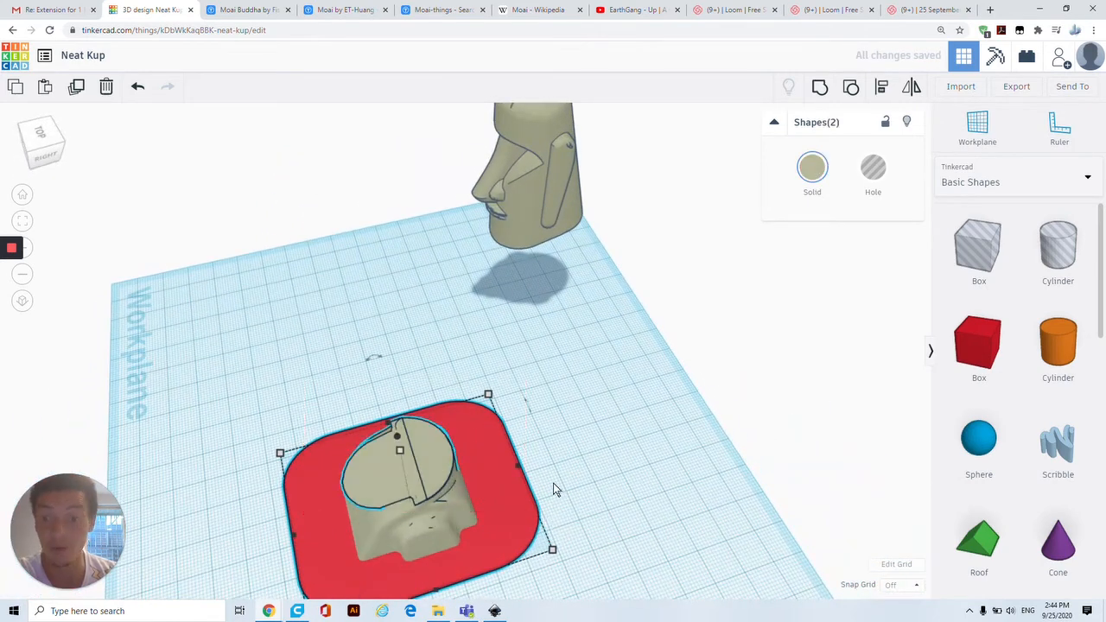
click(877, 106)
scroll(347, 502, down, 3)
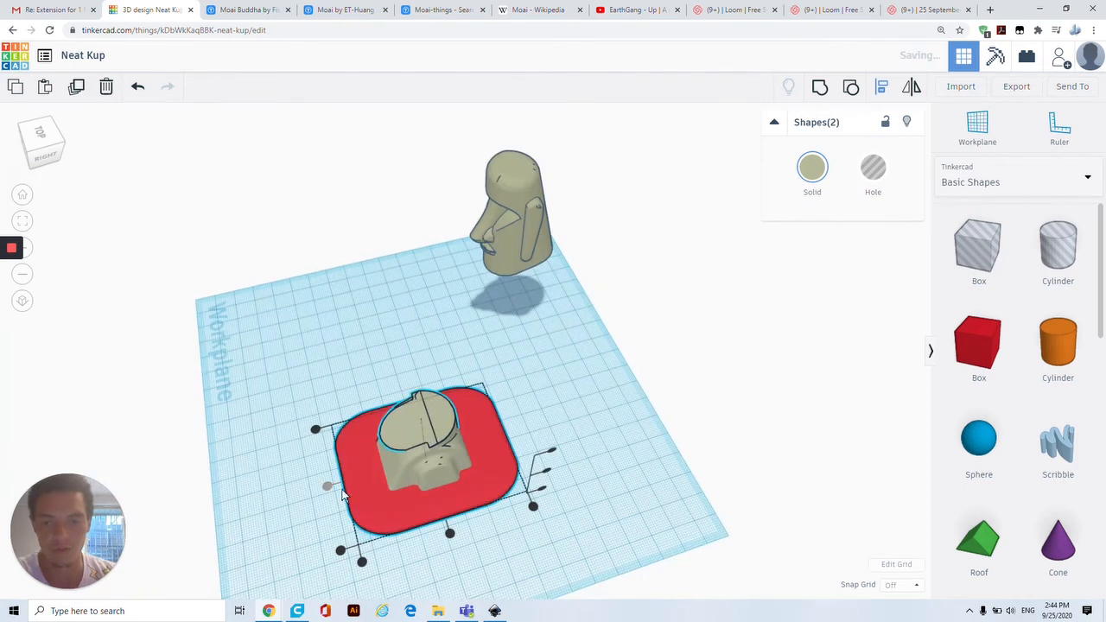
click(449, 534)
click(509, 556)
Raise the statue's base slightly so that it stands on top of the red plate.
right_drag(454, 565, 510, 415)
click(509, 415)
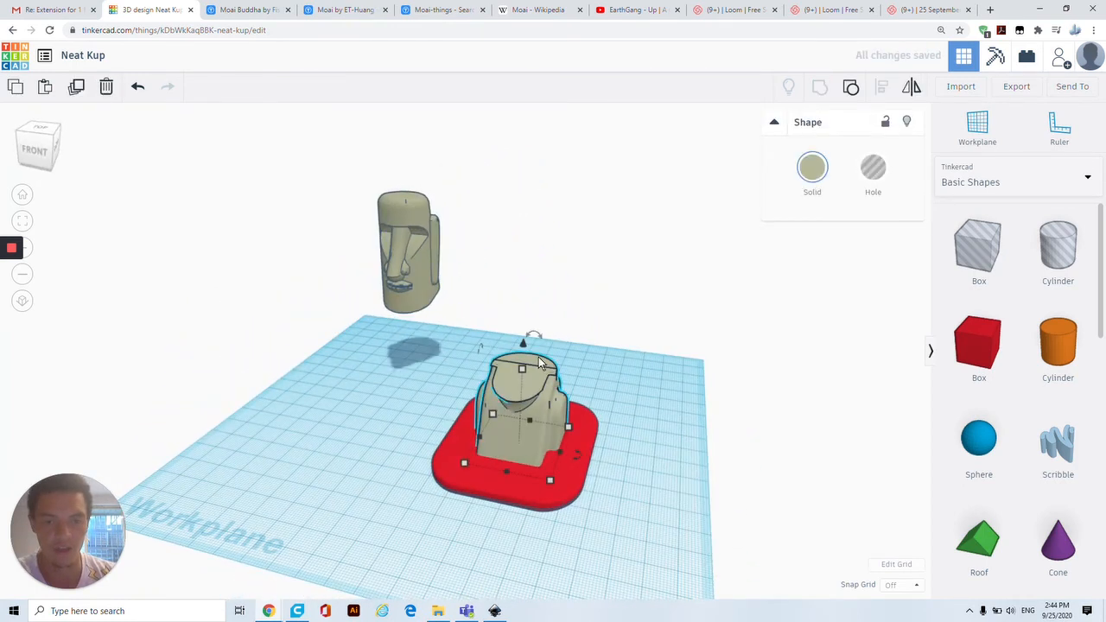
drag(525, 348, 526, 339)
click(635, 350)
Select the statue's base and red plate together and move them toward the back edge of the workplane.
right_drag(617, 402, 735, 454)
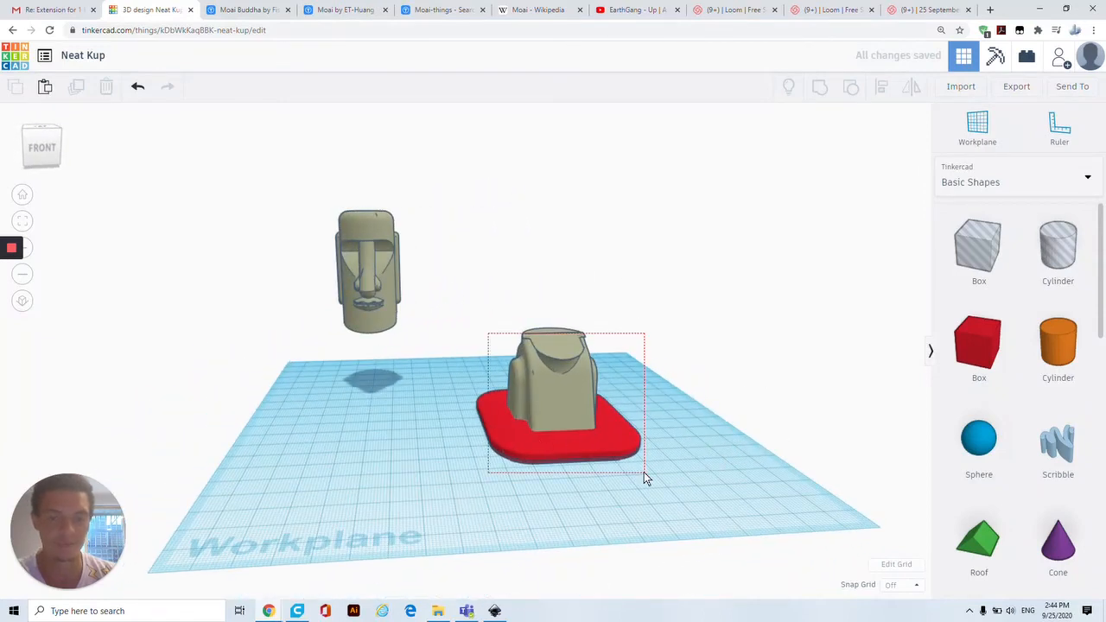
drag(643, 471, 643, 471)
drag(574, 415, 605, 372)
click(447, 530)
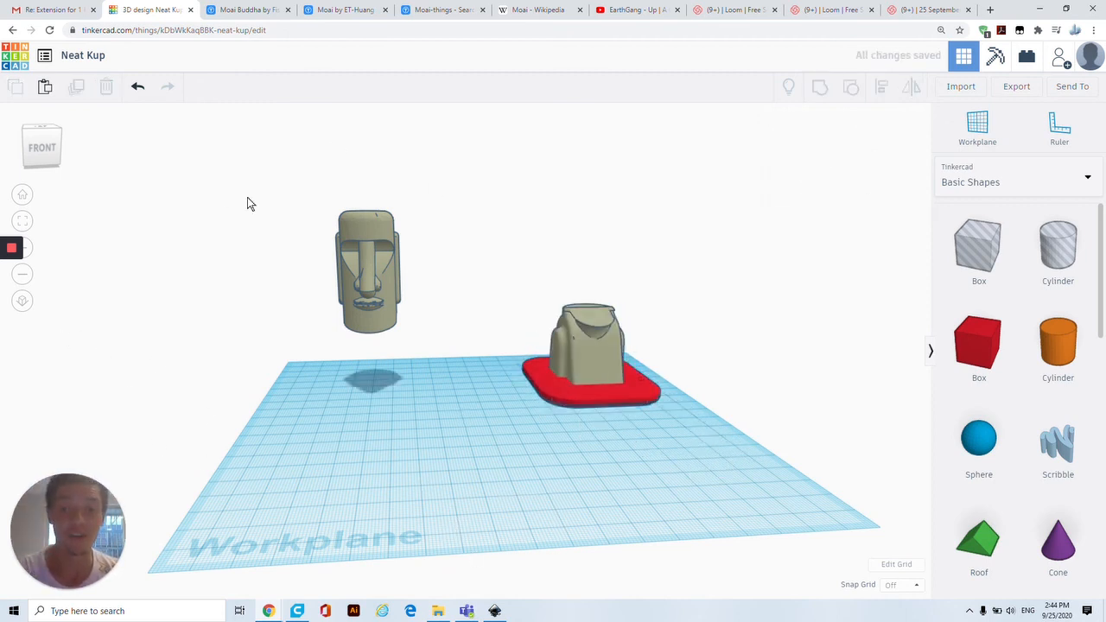
Move the statue's head about 87.96 mm by 46.98 mm across the workplane, keeping it clear of the base and plate.
right_drag(471, 227, 644, 256)
drag(531, 257, 324, 320)
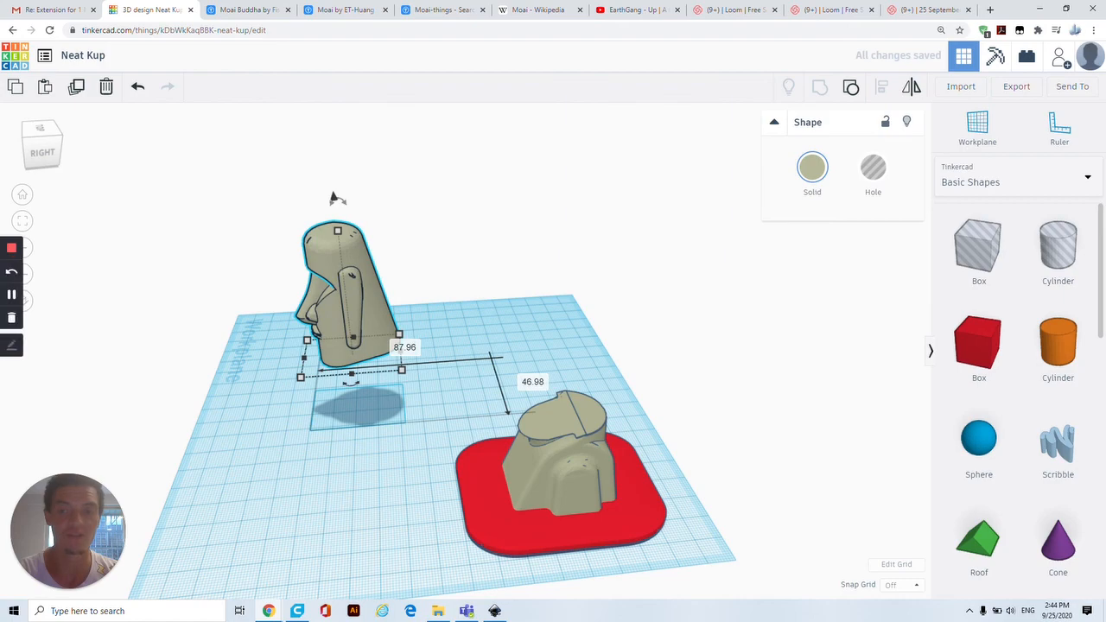